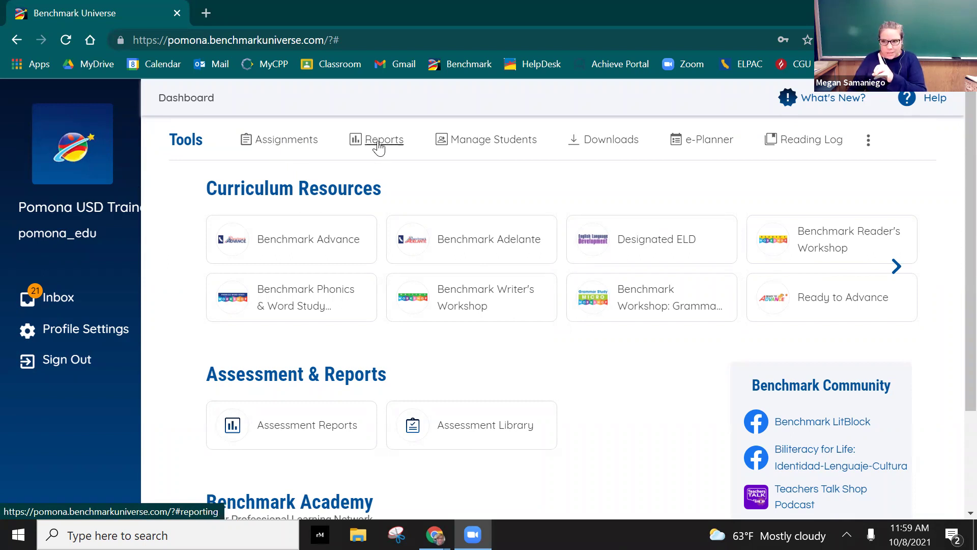
Step: Find the Unit 3 Assessment (Gr. 3) under current Assignments and open its five-student details
click(266, 145)
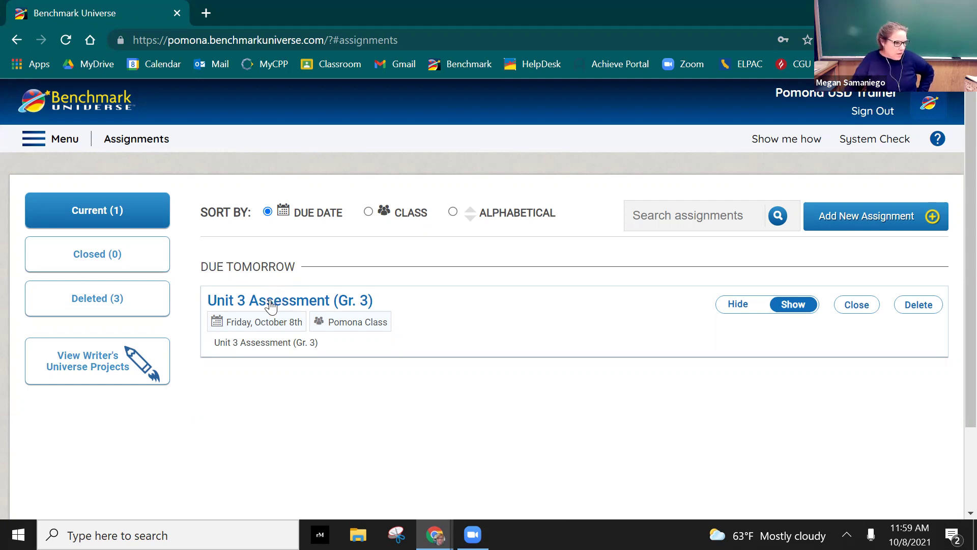
click(92, 256)
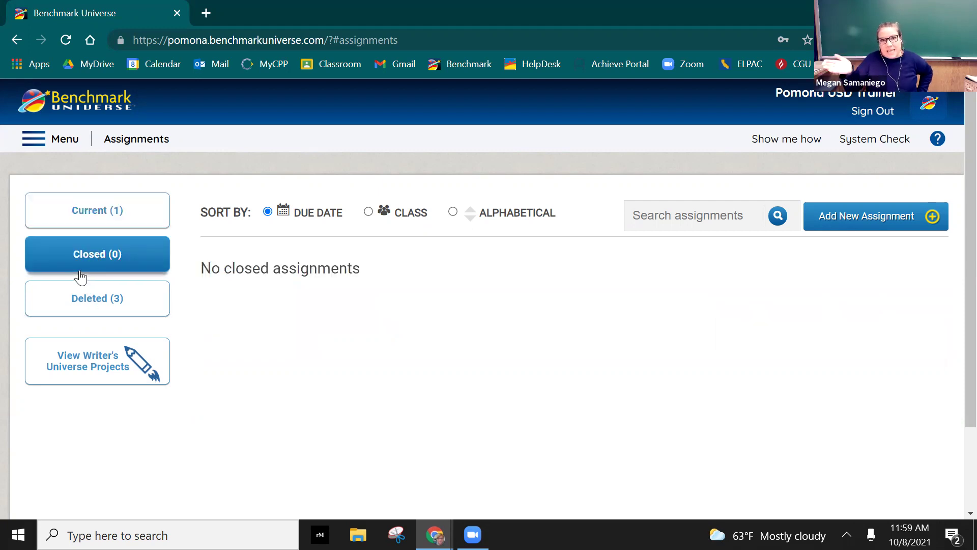
click(94, 210)
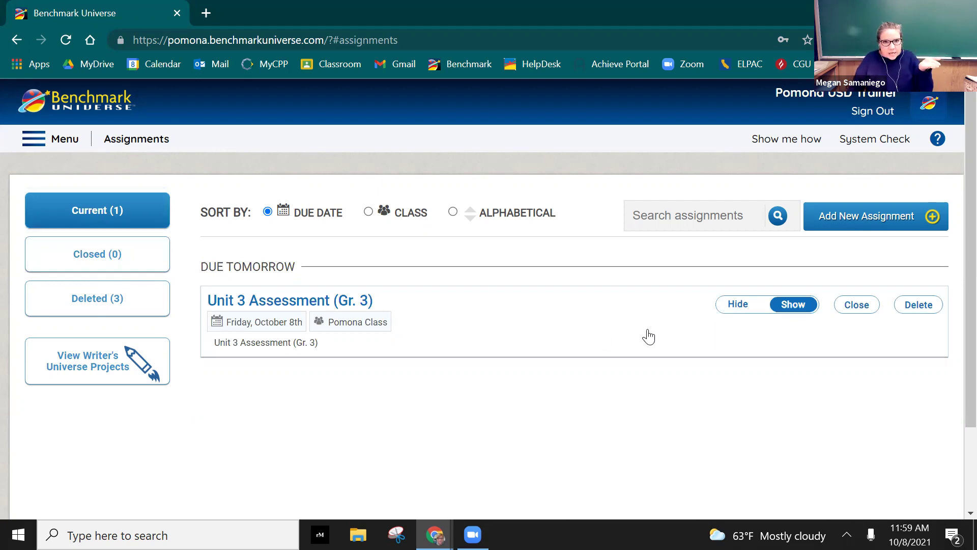
click(275, 308)
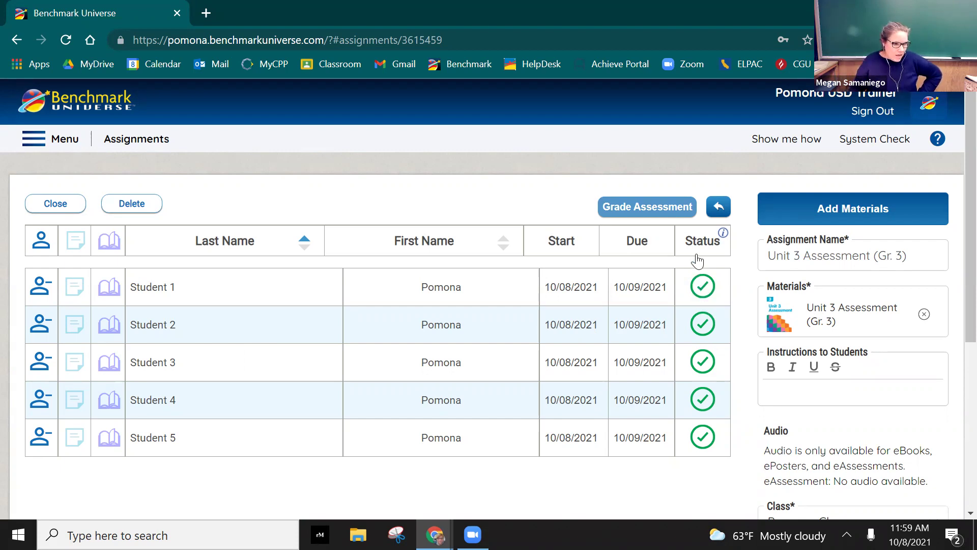
Step: Check the status legend, then start grading the Unit 3 Assessment at student 1's question 1
click(723, 235)
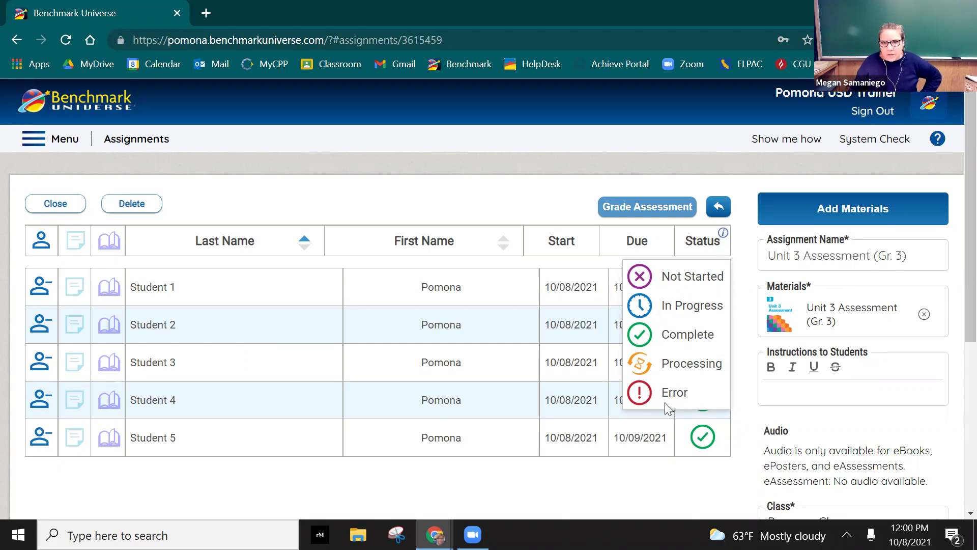
click(721, 239)
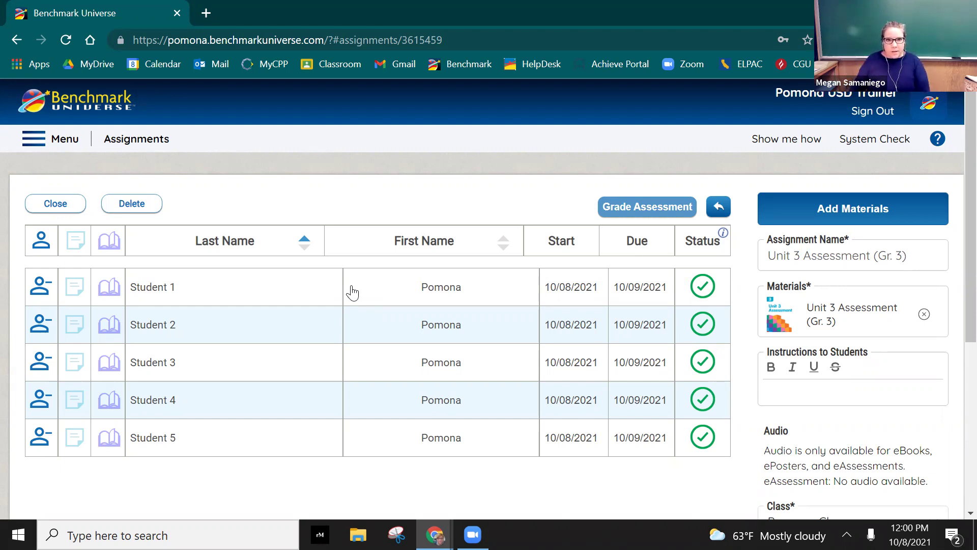
click(645, 209)
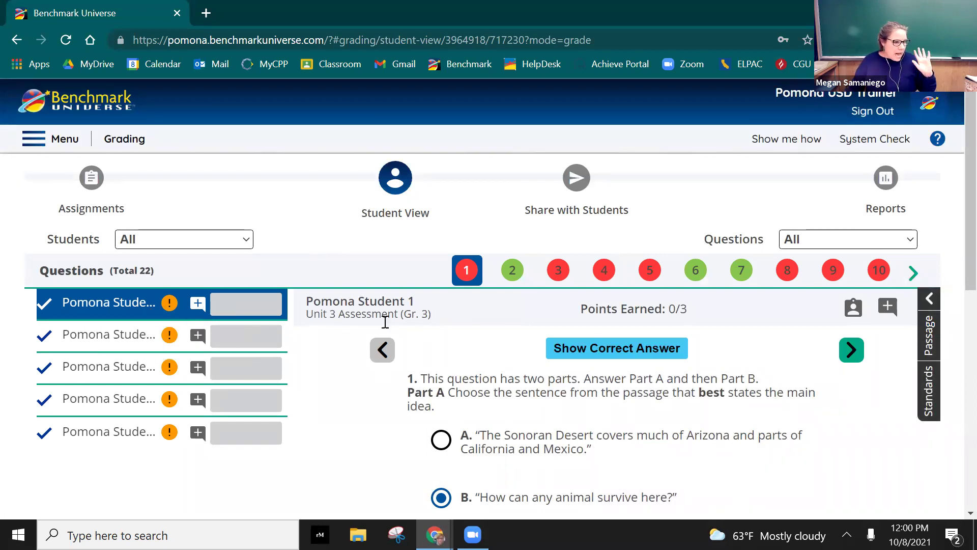
Step: Advance the question navigator from questions 1–10 to questions 11–20
scroll(539, 381, down, 1)
scroll(387, 366, up, 1)
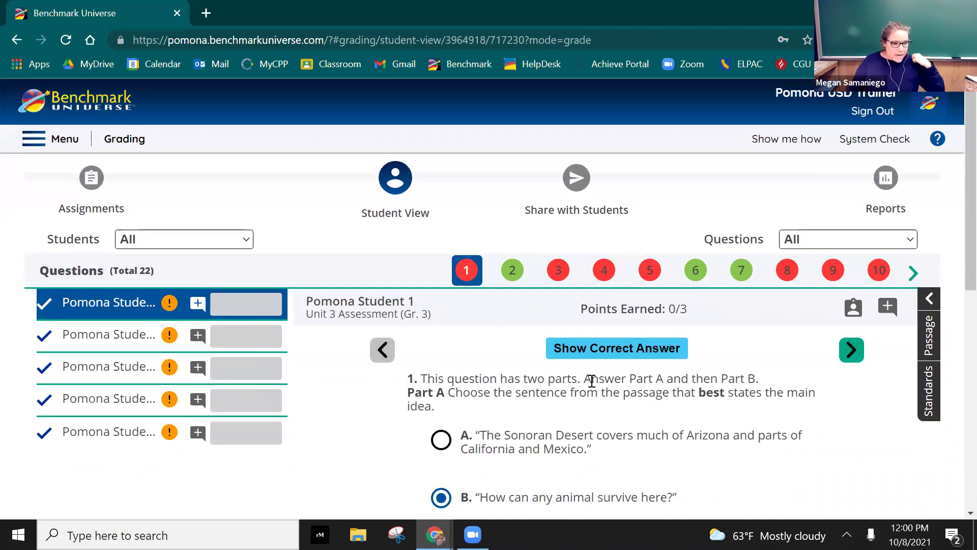
scroll(506, 358, down, 4)
scroll(507, 359, up, 4)
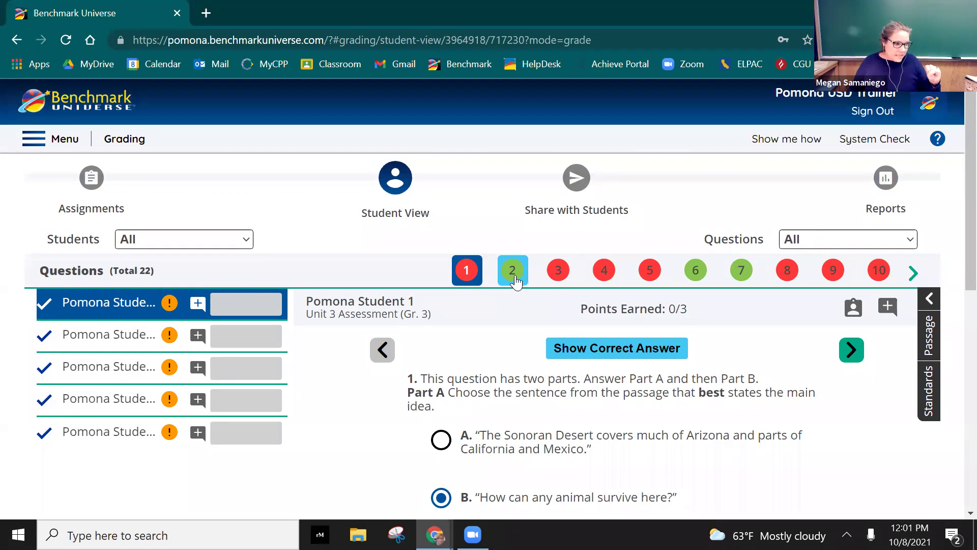
click(913, 273)
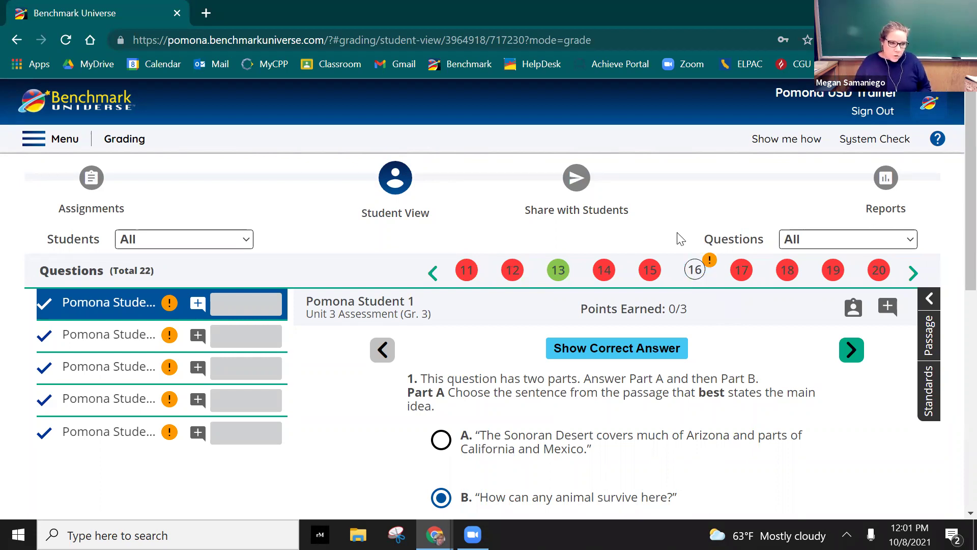
Step: Open the first student's typed answer to question 16
click(695, 272)
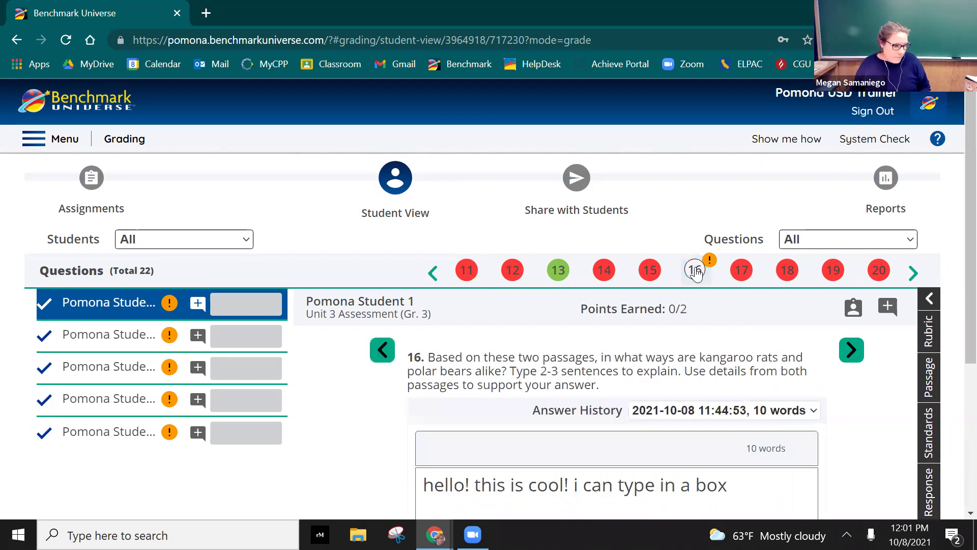
scroll(693, 328, down, 1)
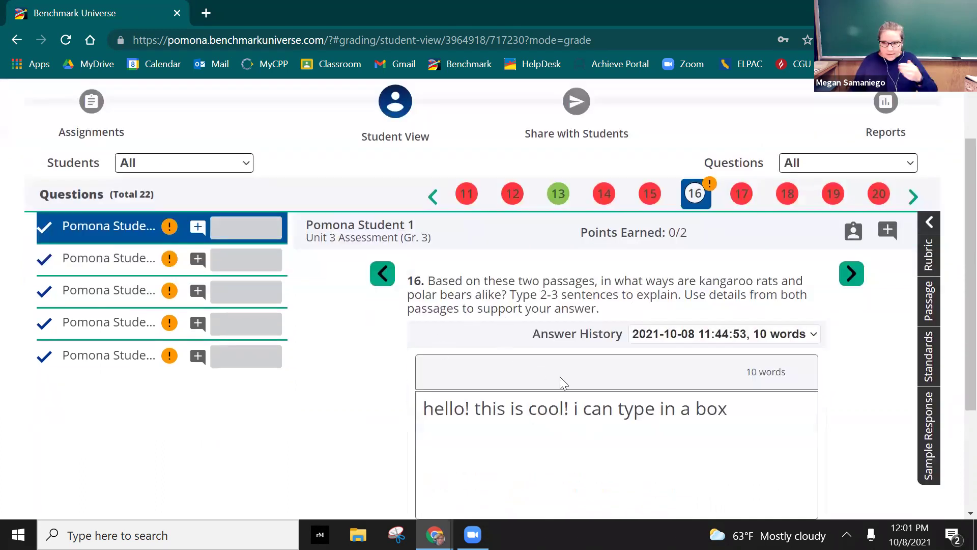
scroll(586, 392, down, 1)
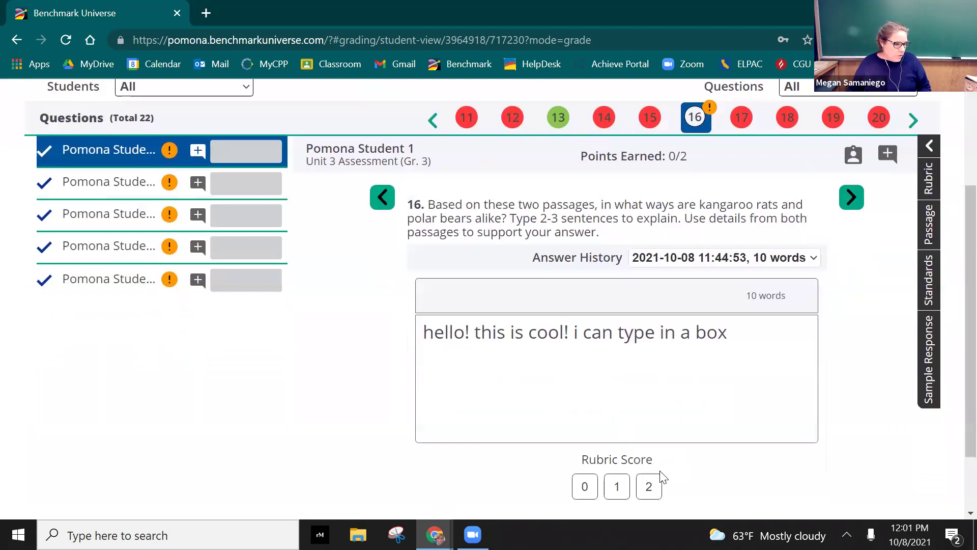
scroll(580, 373, down, 1)
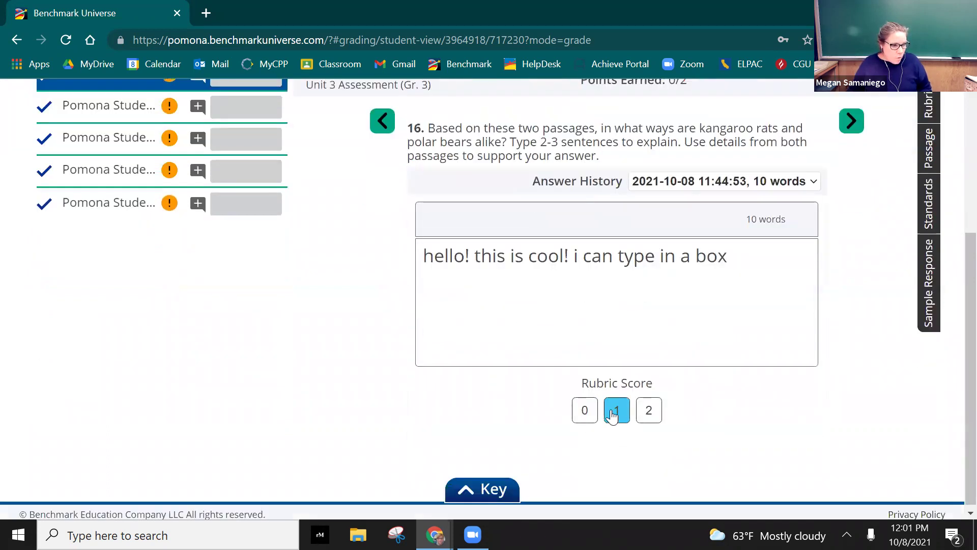
click(650, 415)
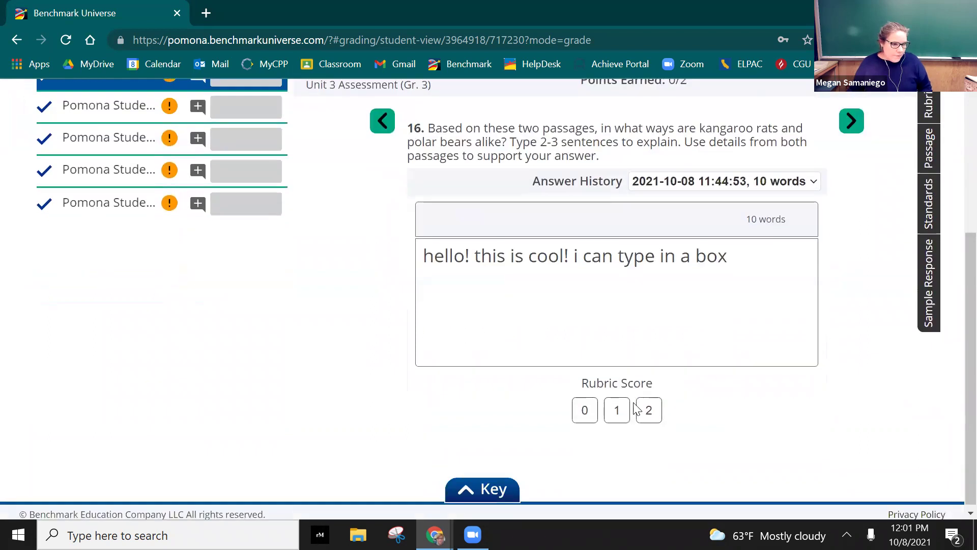
scroll(832, 227, up, 1)
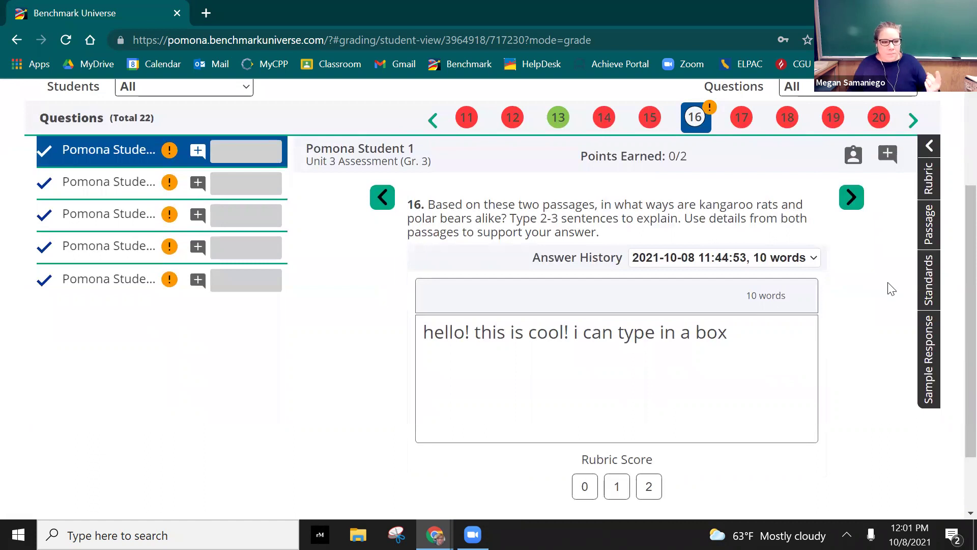
Step: Review question 16's passage, scoring rubric and 2-point sample response, then collapse the side panel
click(929, 224)
scroll(814, 320, down, 5)
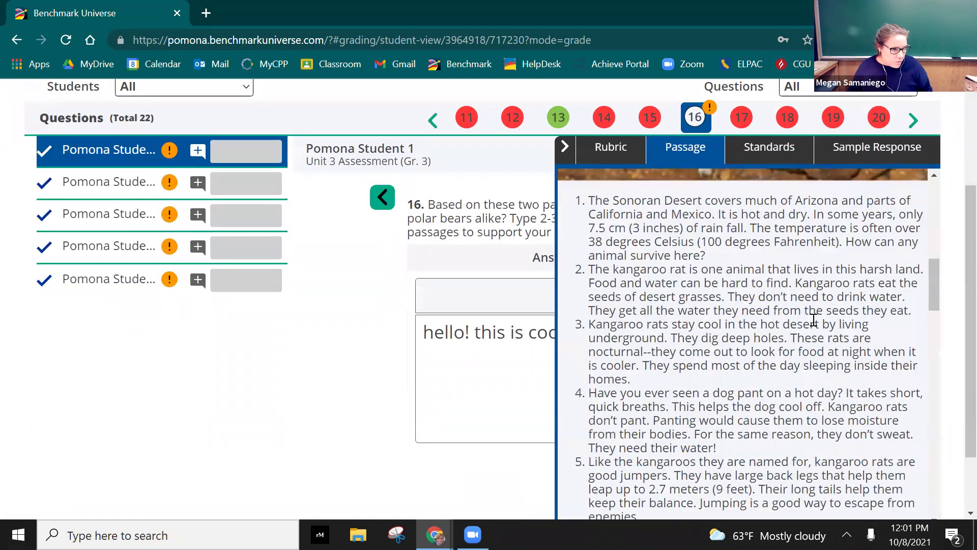
scroll(813, 320, down, 10)
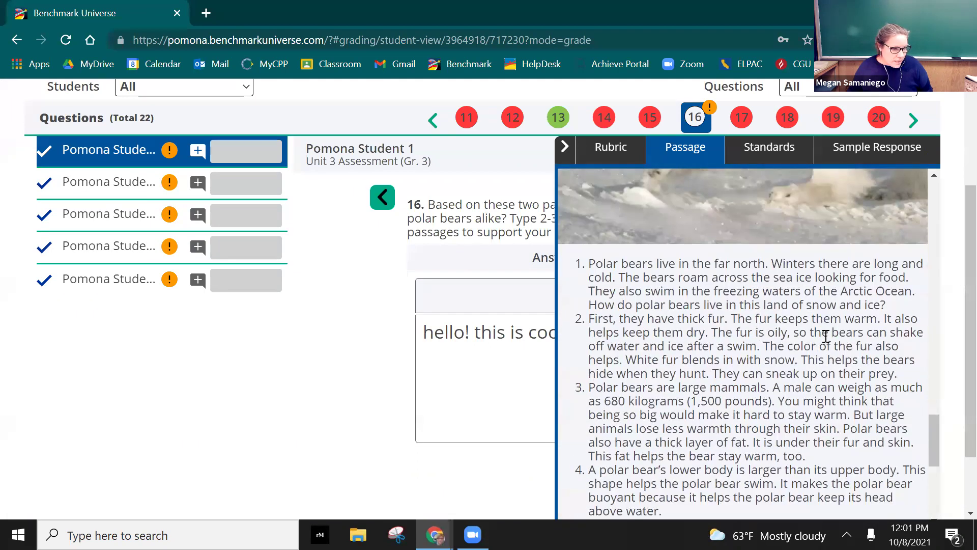
scroll(826, 336, down, 5)
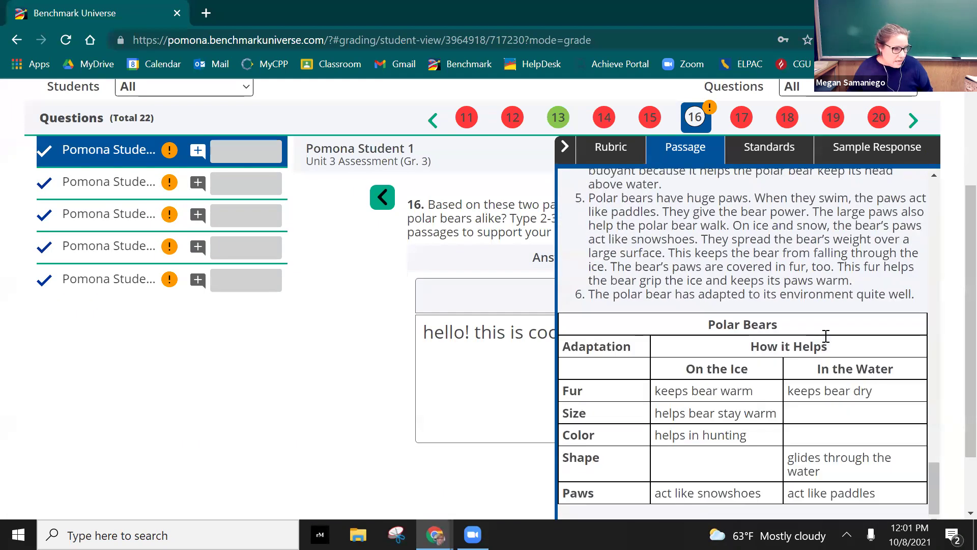
click(619, 149)
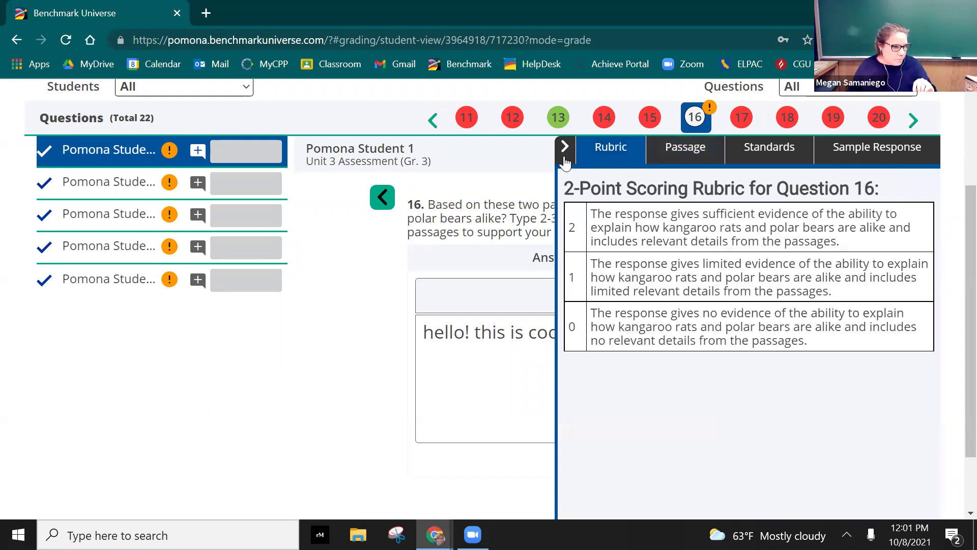
click(840, 150)
scroll(817, 306, up, 3)
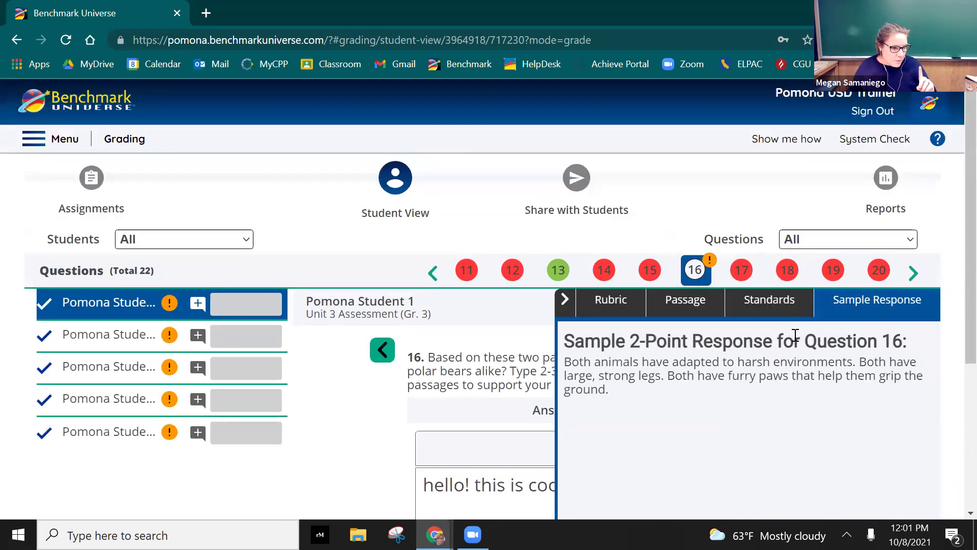
scroll(796, 335, down, 3)
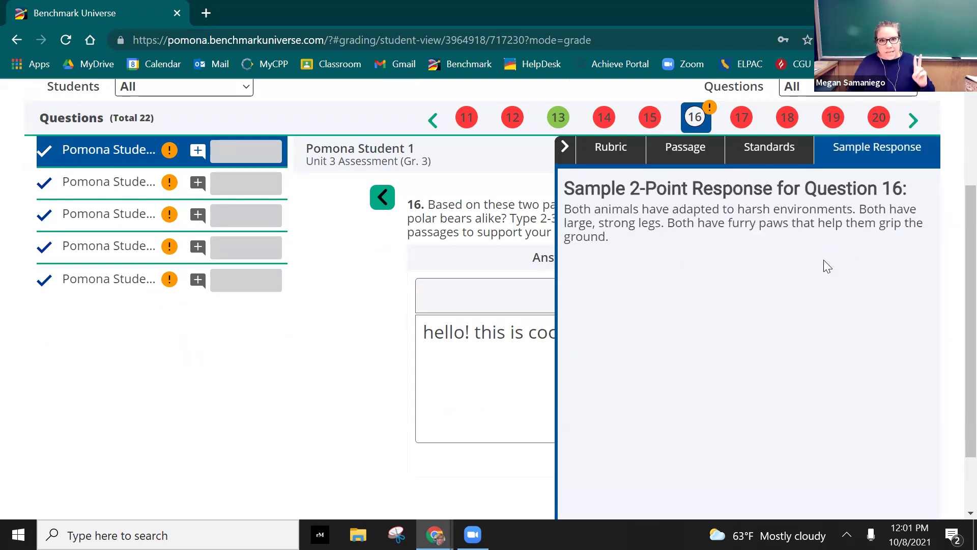
click(565, 149)
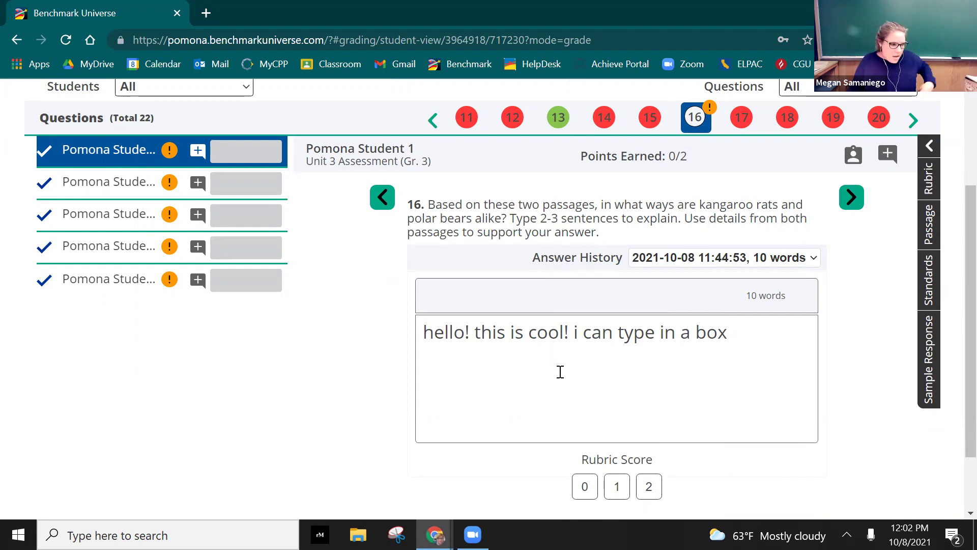
Step: Score the first student's question 16 answer 1 of 2 points
click(613, 487)
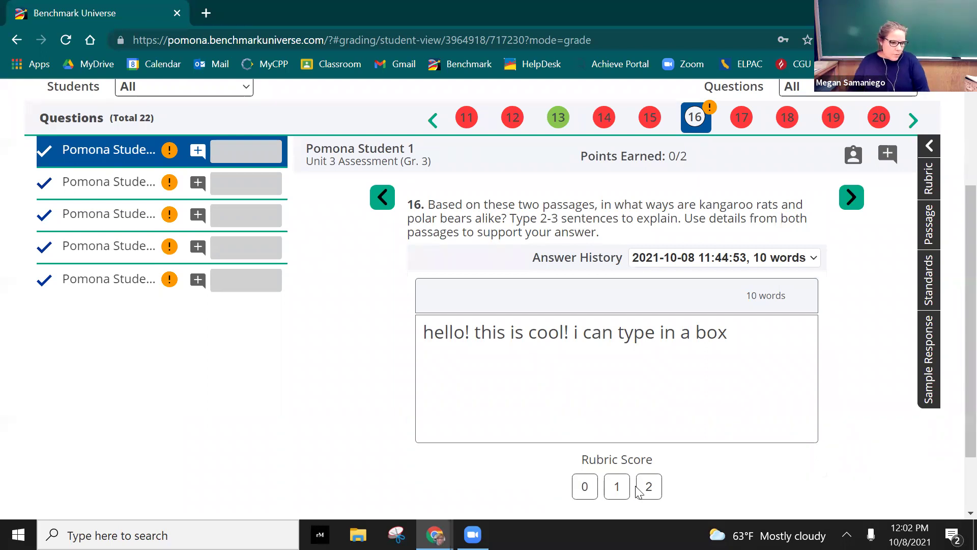
click(623, 487)
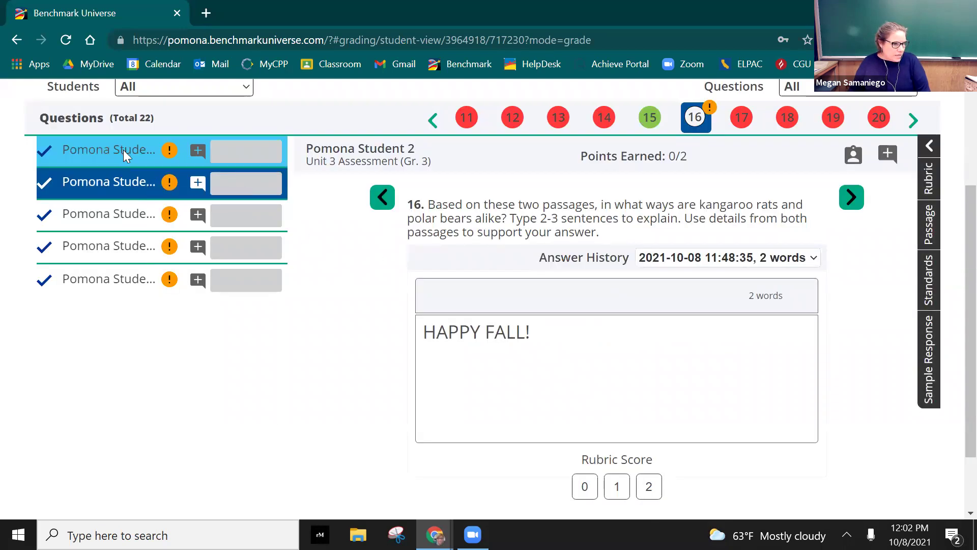
click(126, 152)
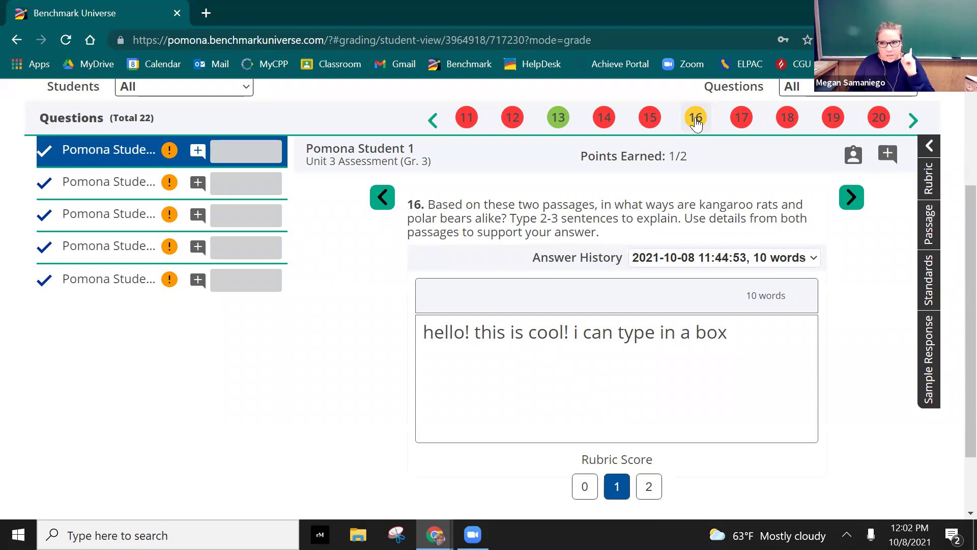
Step: Give the second and third students the full 2 points on question 16
click(109, 188)
scroll(650, 277, down, 2)
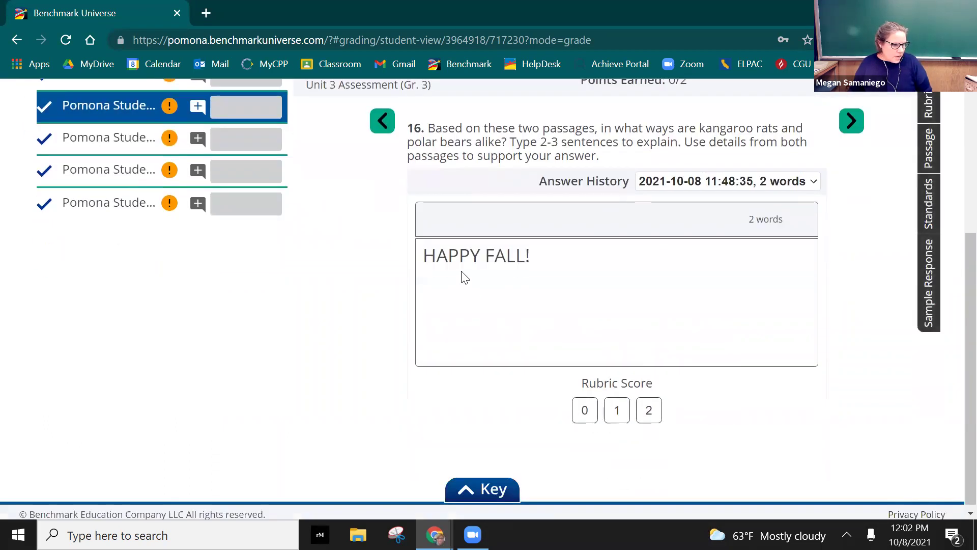
click(644, 413)
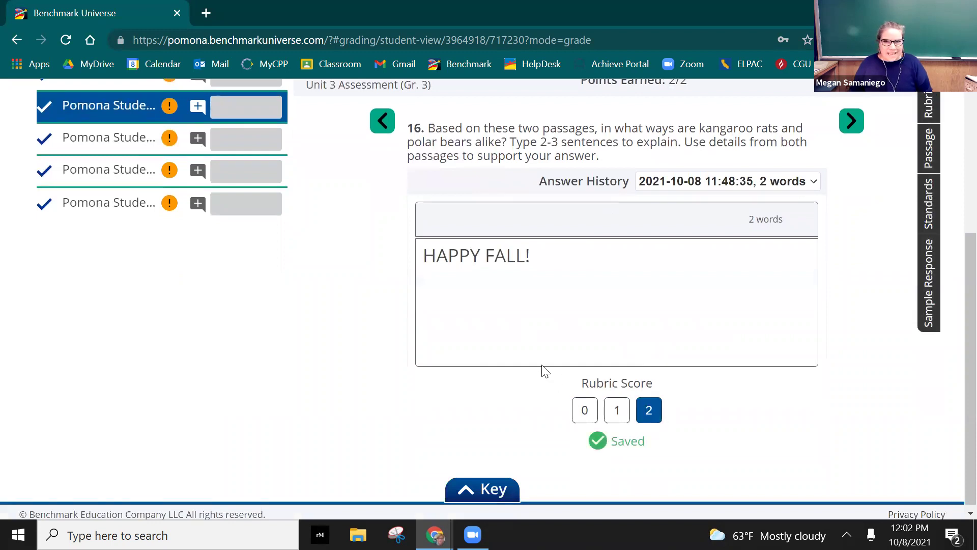
click(102, 141)
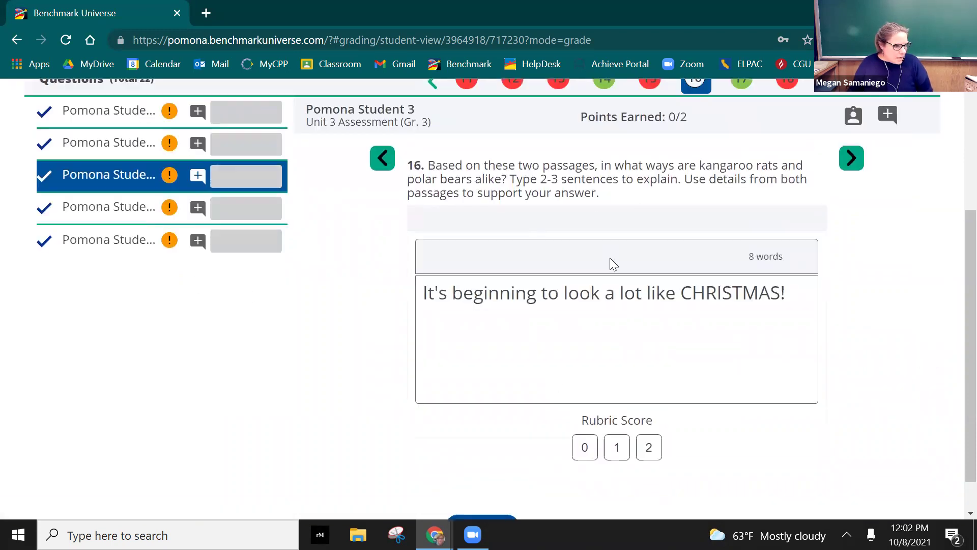
click(650, 453)
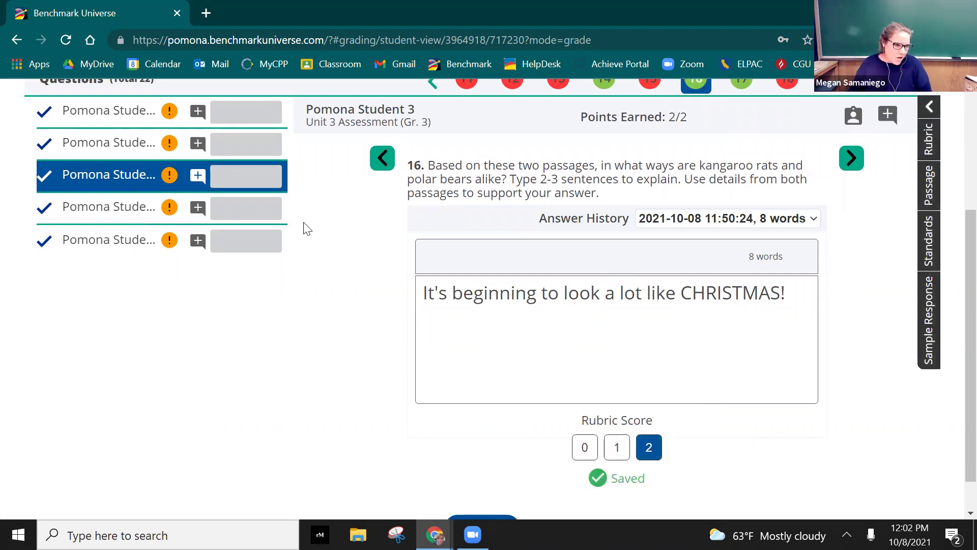
Step: View the fourth student's question 16 answer, then return to the first student's
click(117, 213)
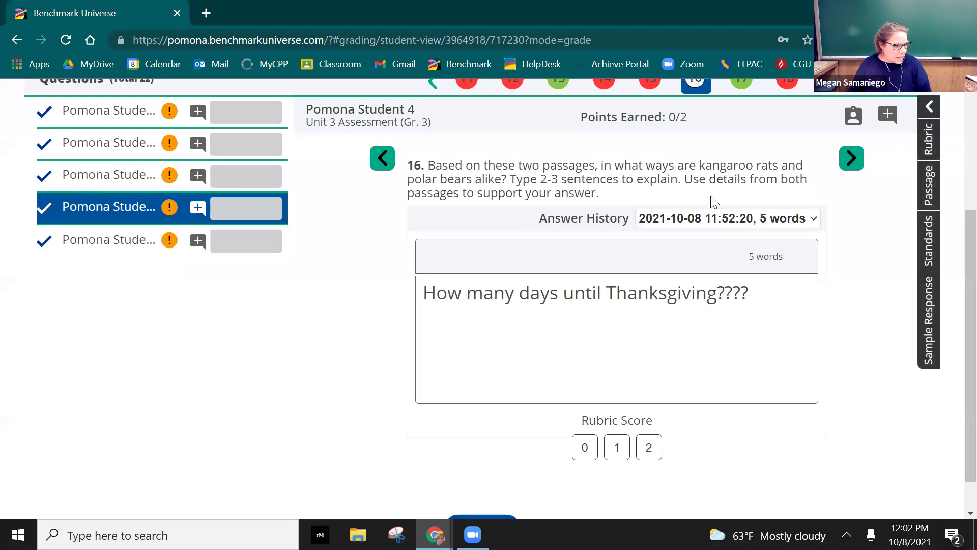
scroll(714, 202, up, 3)
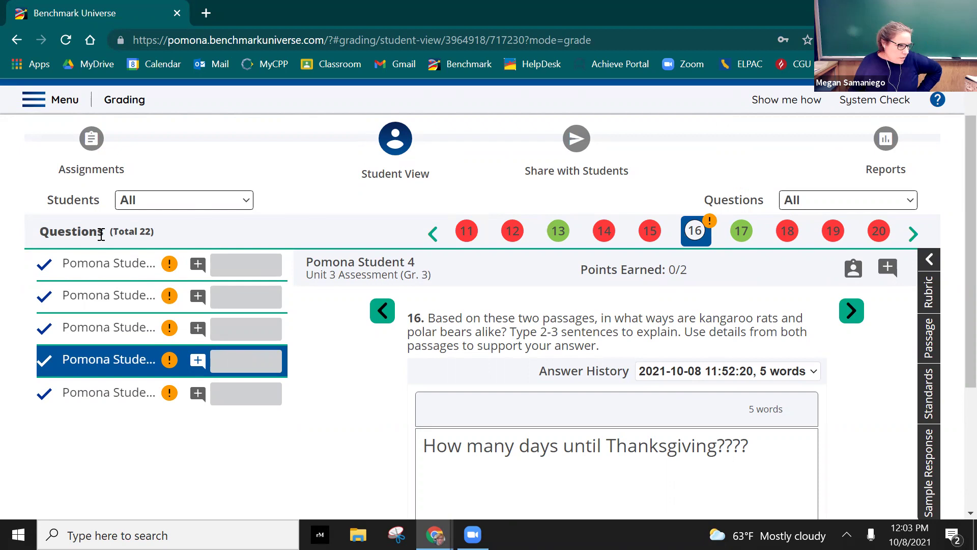
click(96, 267)
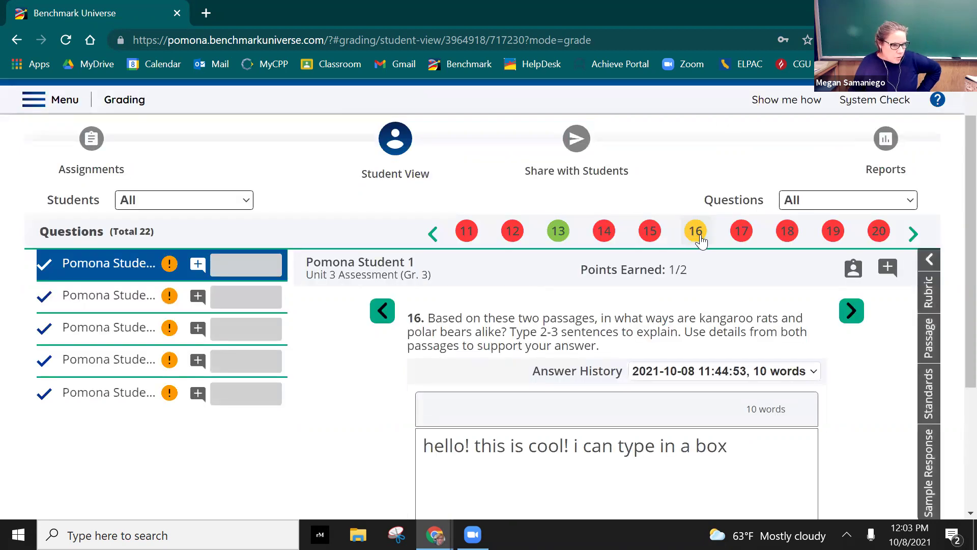
Step: Open the first student's question 22 essay
click(912, 232)
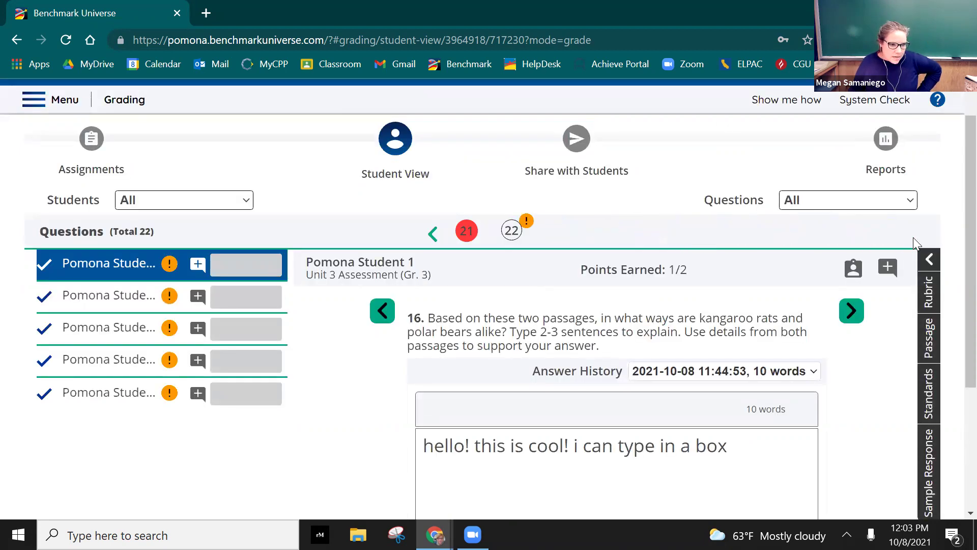
click(512, 232)
scroll(648, 478, down, 3)
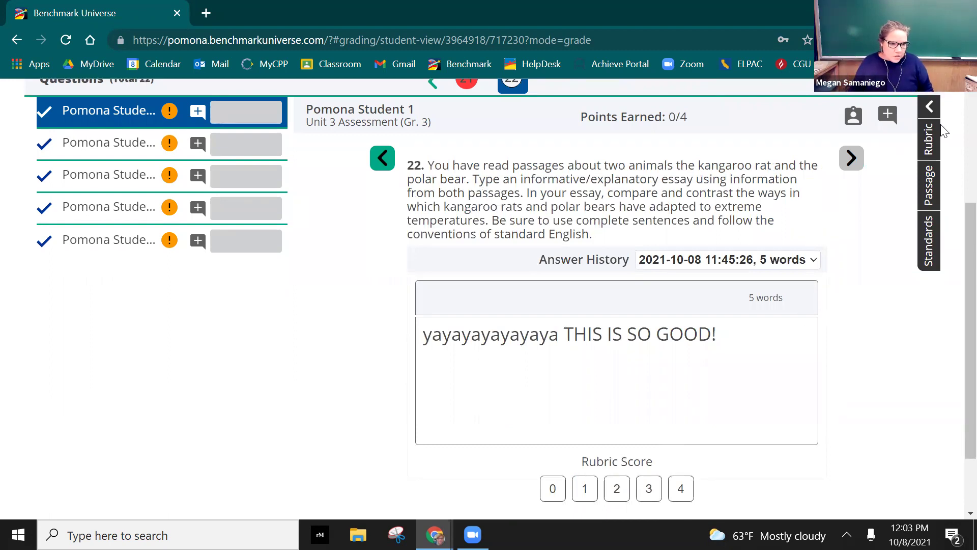
Step: Check the rubric and passages, then score the essay 3 of 4 for an 8/29 total
click(930, 139)
scroll(738, 290, down, 6)
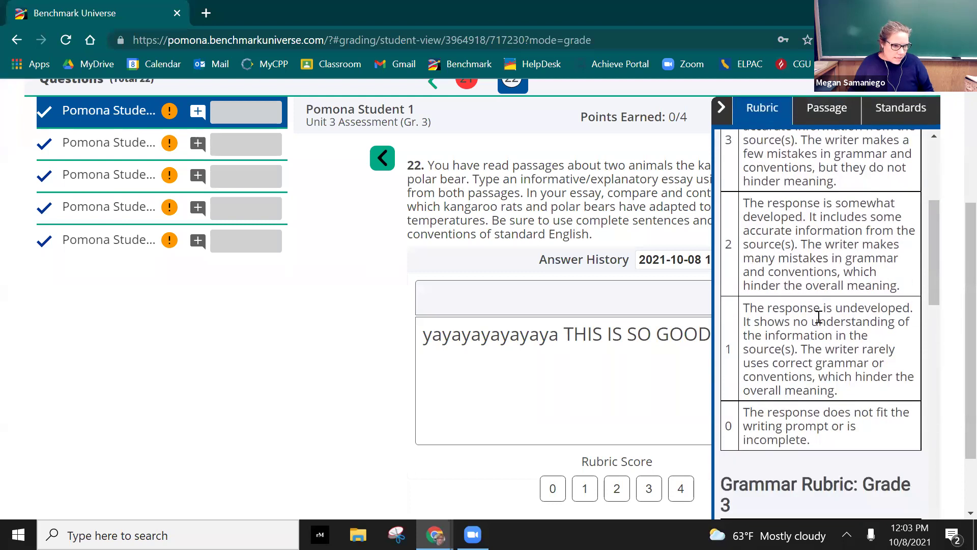
scroll(825, 290, up, 6)
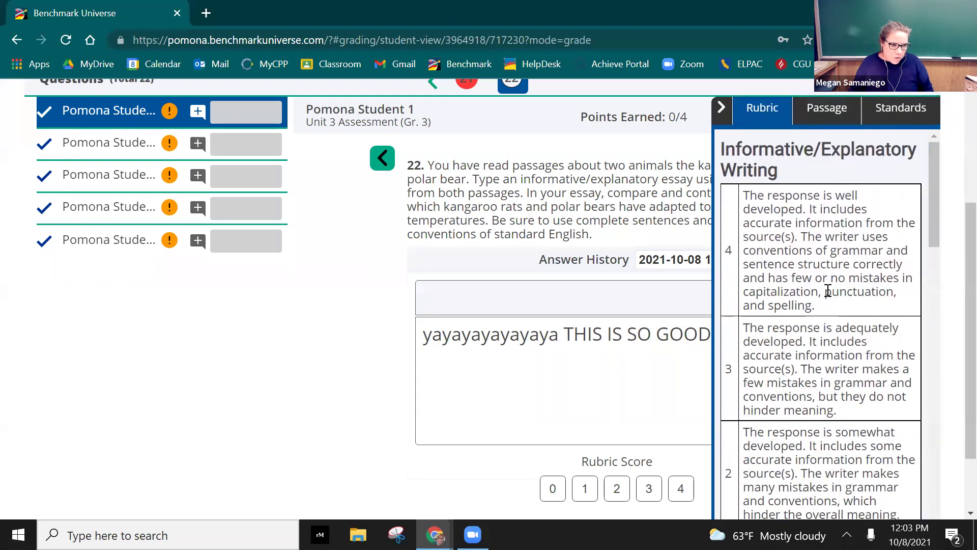
click(826, 115)
scroll(850, 364, down, 20)
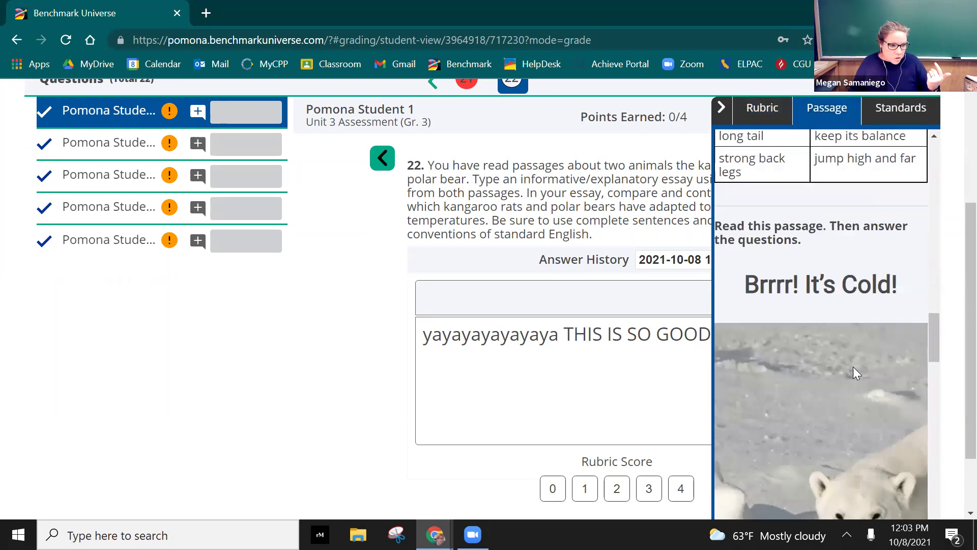
scroll(865, 364, up, 10)
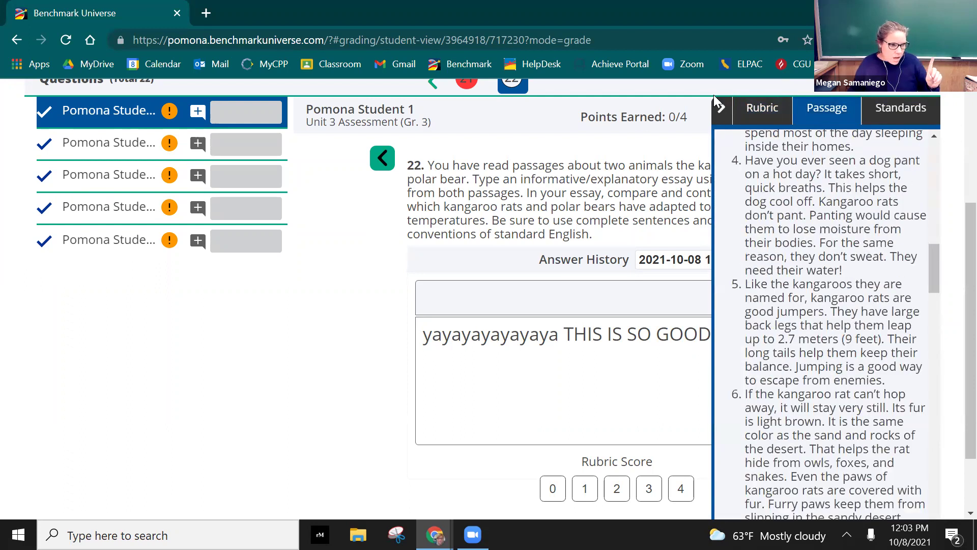
click(722, 109)
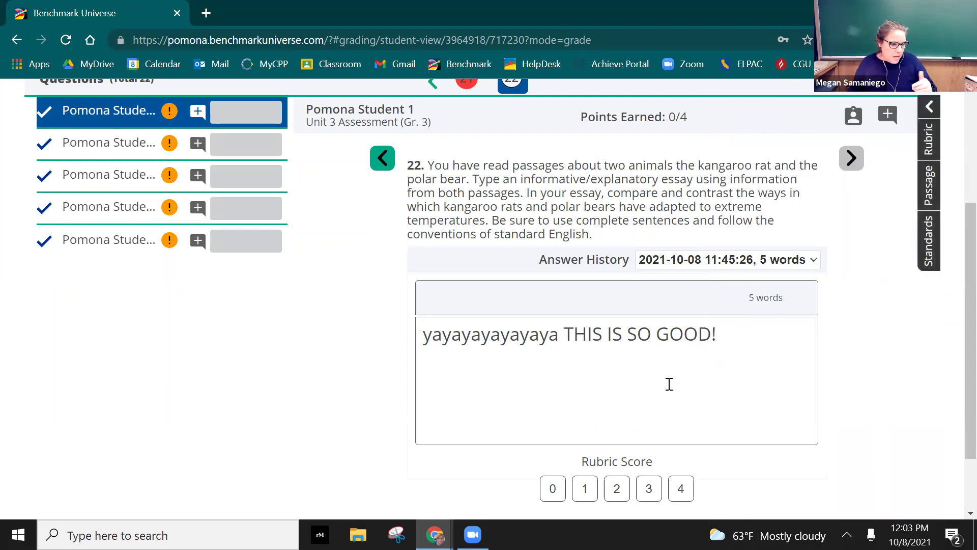
click(649, 490)
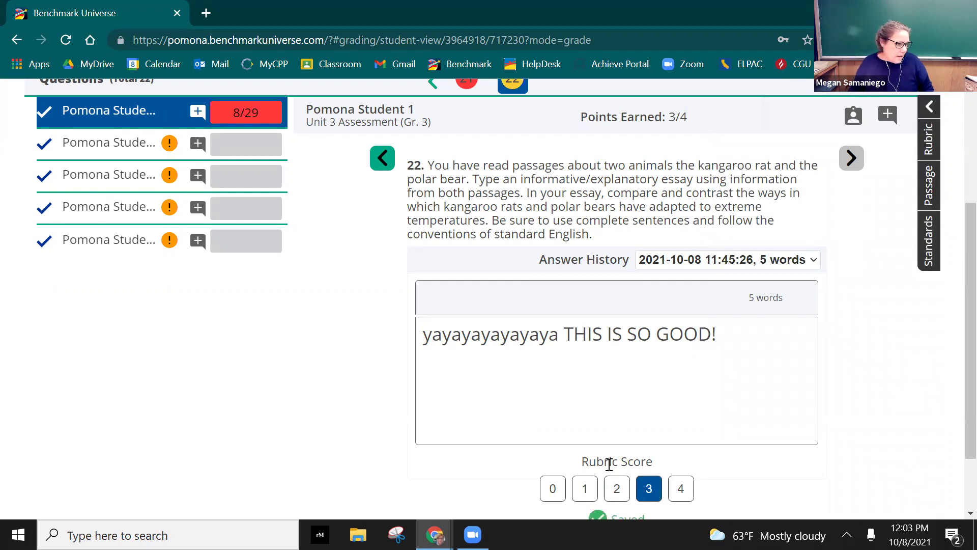
scroll(407, 305, up, 2)
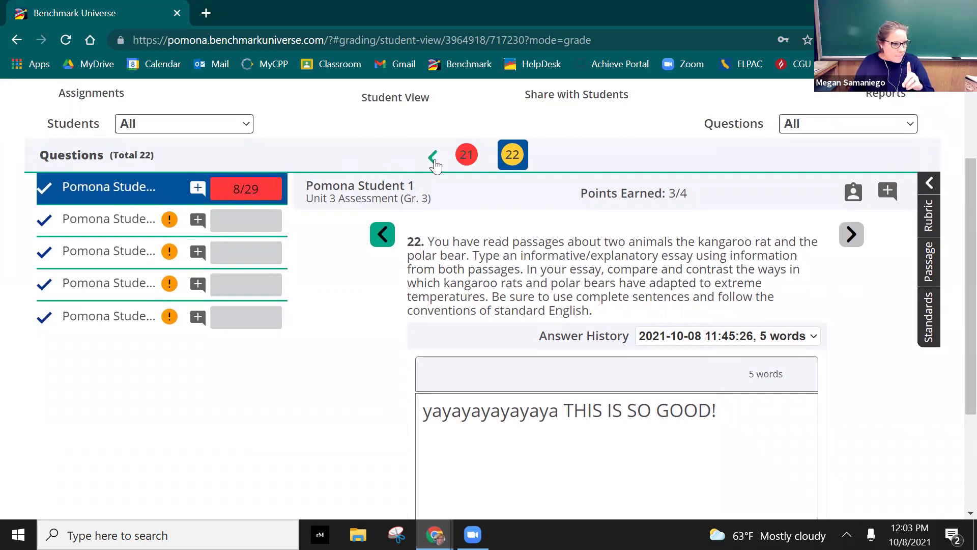
click(434, 159)
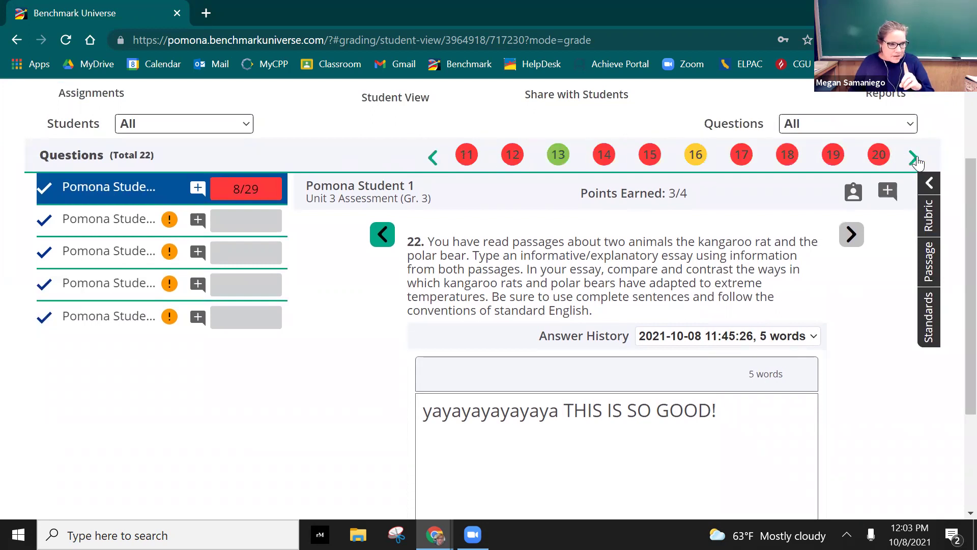
click(914, 158)
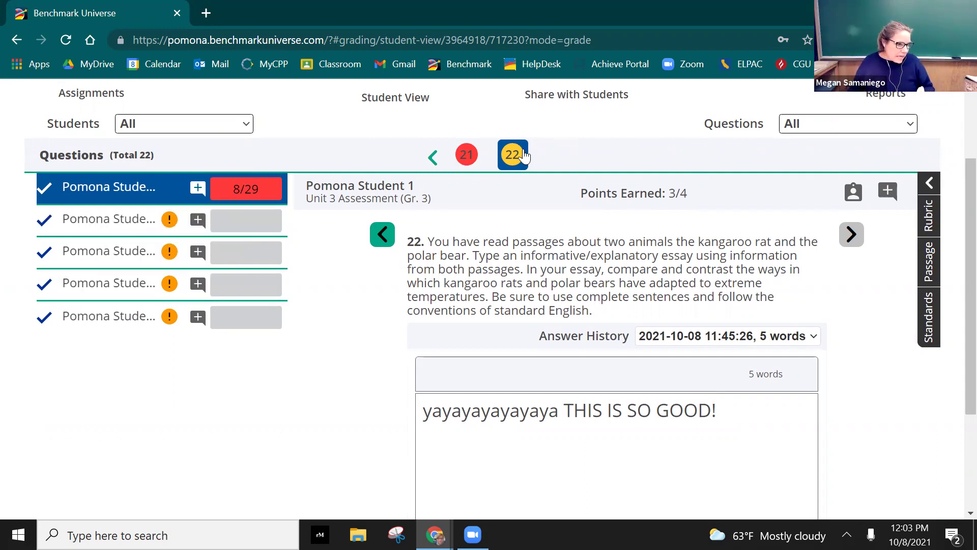
Step: Score the second student's question 22 essay 3 of 4, giving a 7/29 total
click(123, 224)
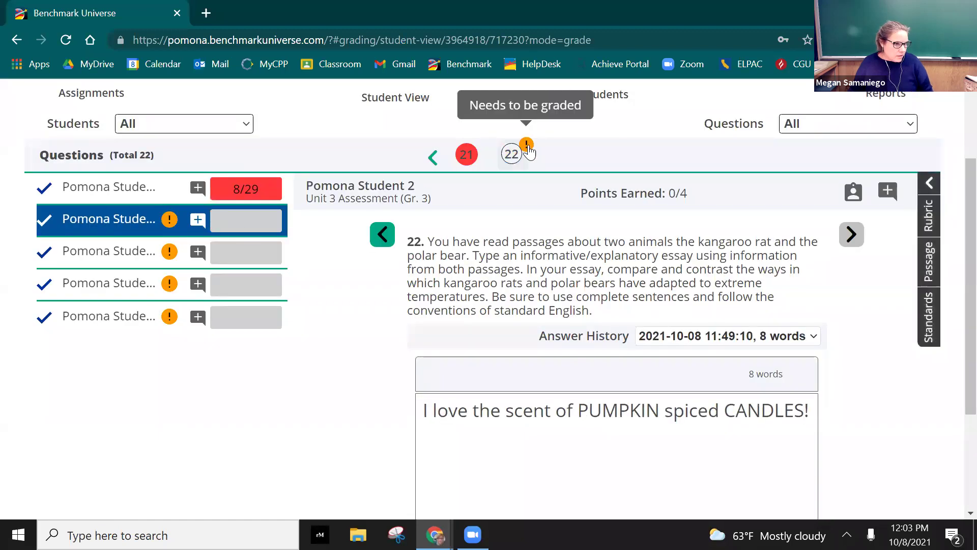
scroll(499, 303, down, 3)
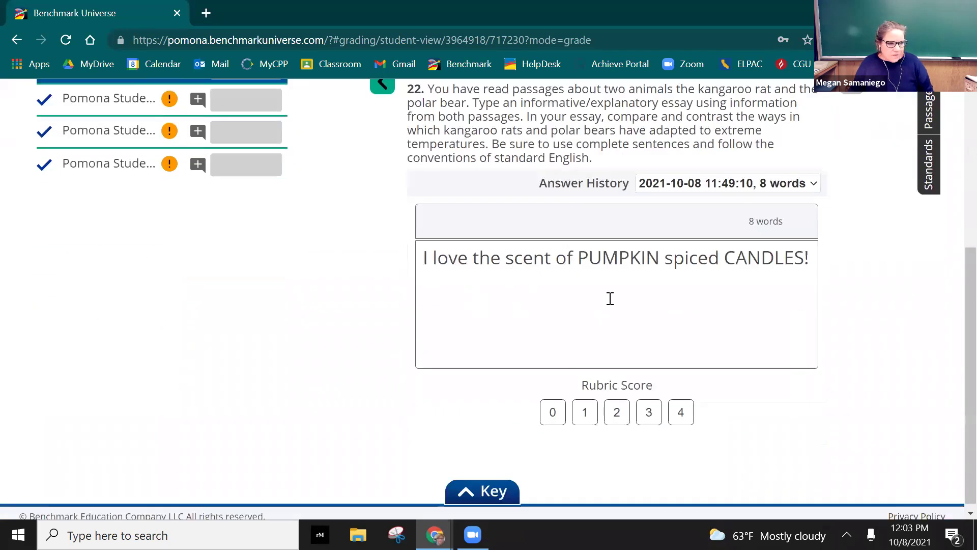
click(649, 412)
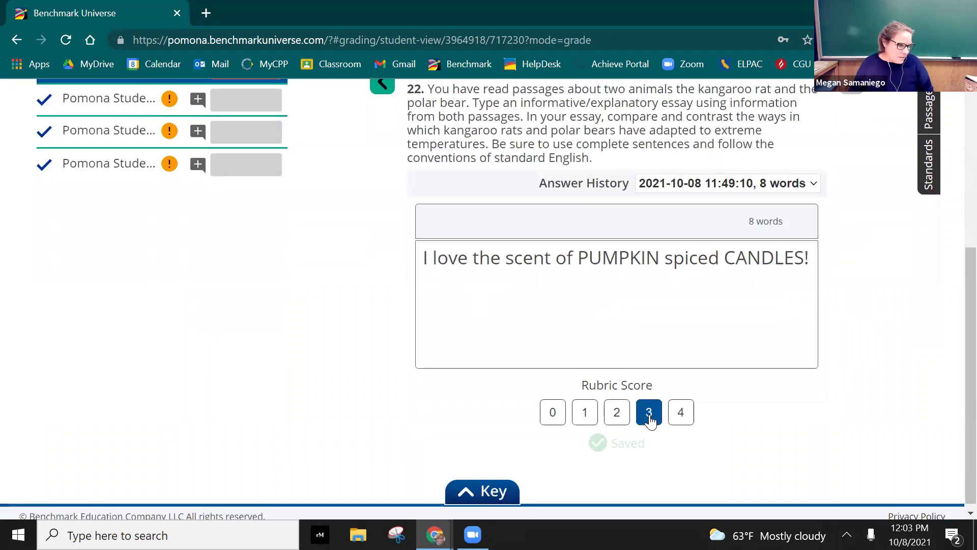
scroll(587, 247, up, 3)
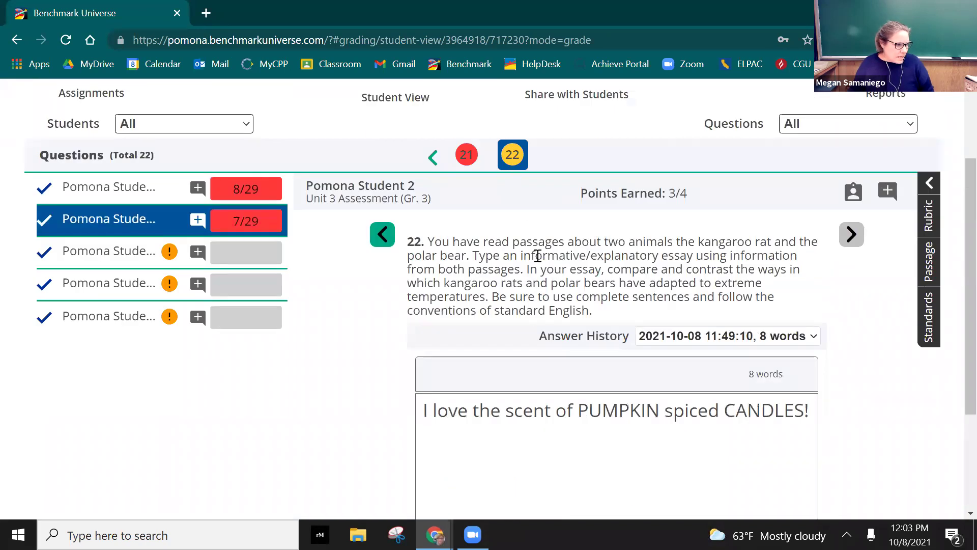
scroll(680, 424, down, 3)
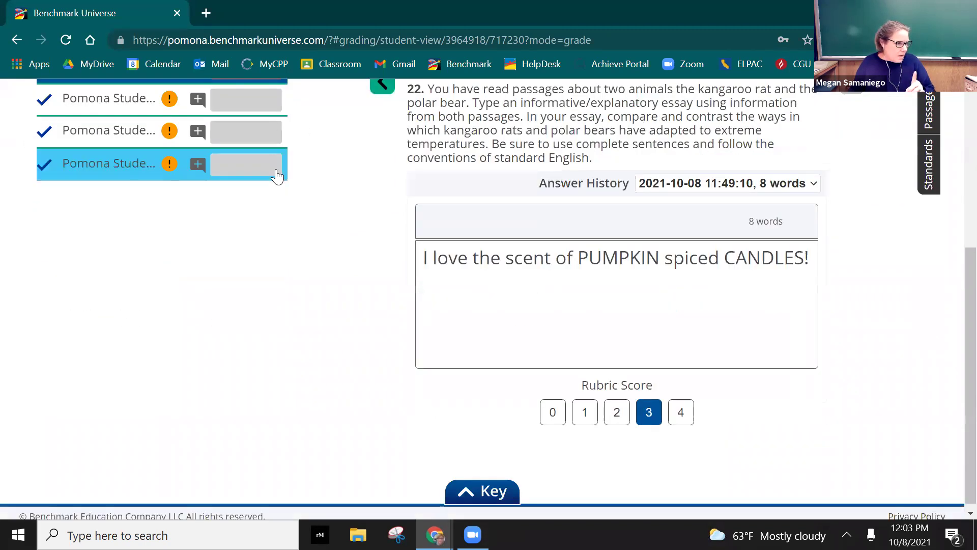
scroll(277, 174, up, 3)
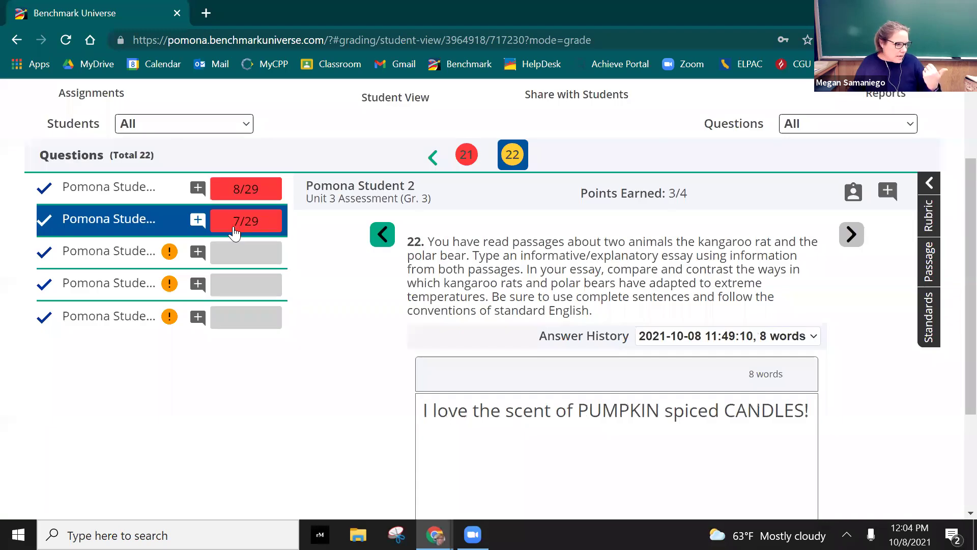
Step: Score the third student's question 22 essay 3 of 4, raising their total to 10/29
click(239, 264)
scroll(587, 283, down, 1)
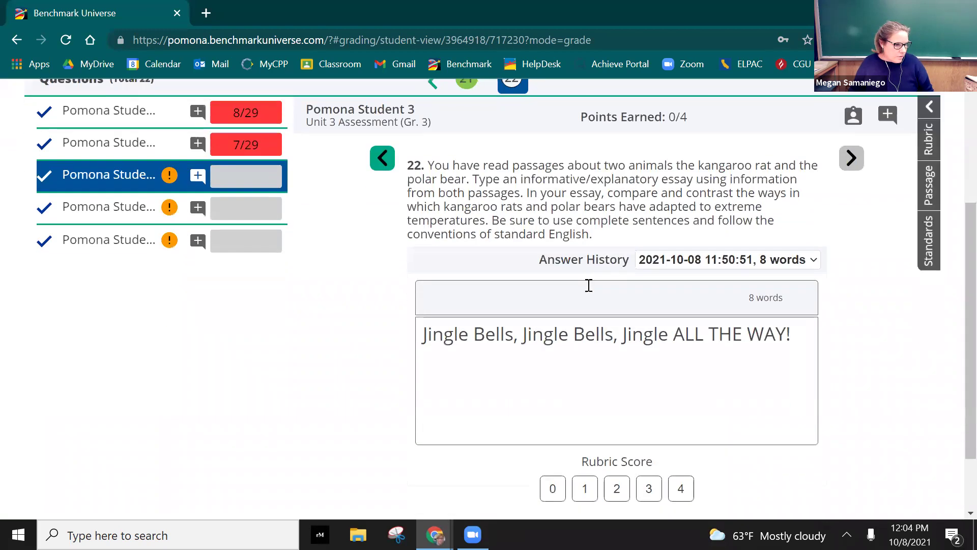
scroll(603, 345, up, 1)
scroll(602, 345, down, 3)
click(657, 419)
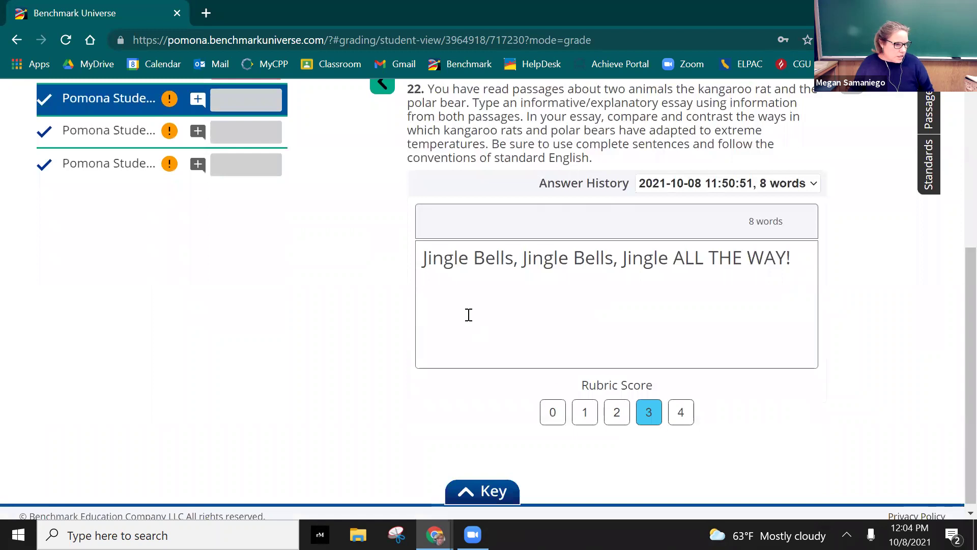
scroll(297, 268, up, 2)
click(256, 214)
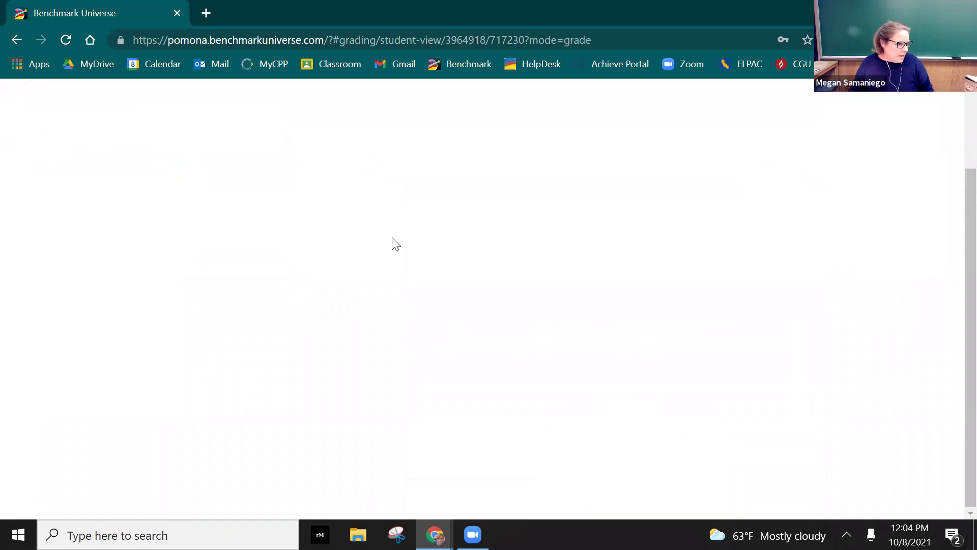
Step: Score the fourth student's question 22 essay 3 of 4
scroll(661, 334, down, 1)
scroll(660, 318, up, 3)
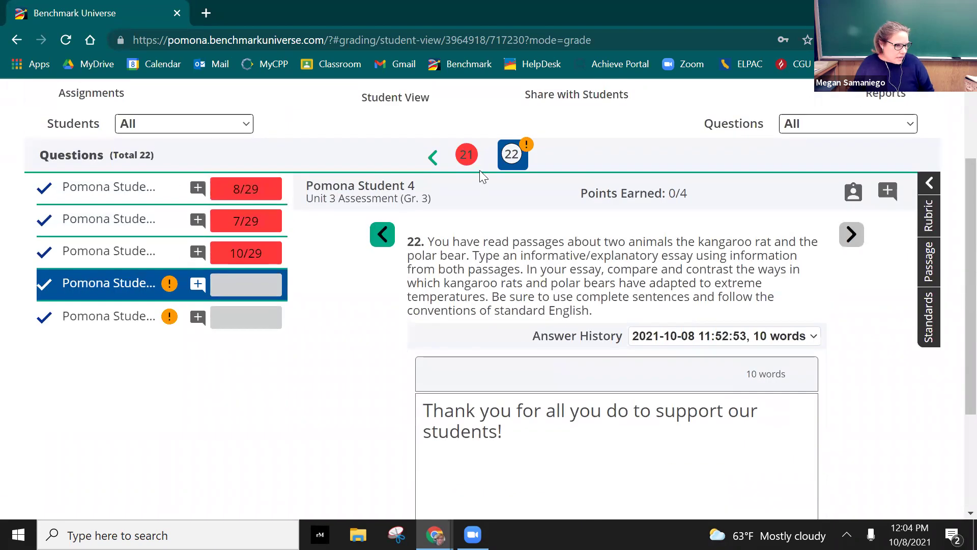
scroll(606, 279, down, 3)
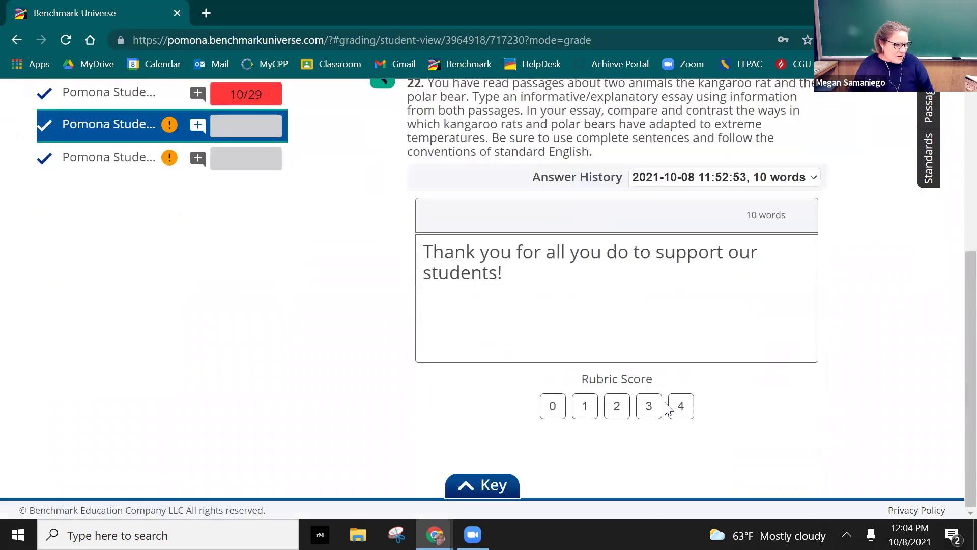
click(650, 407)
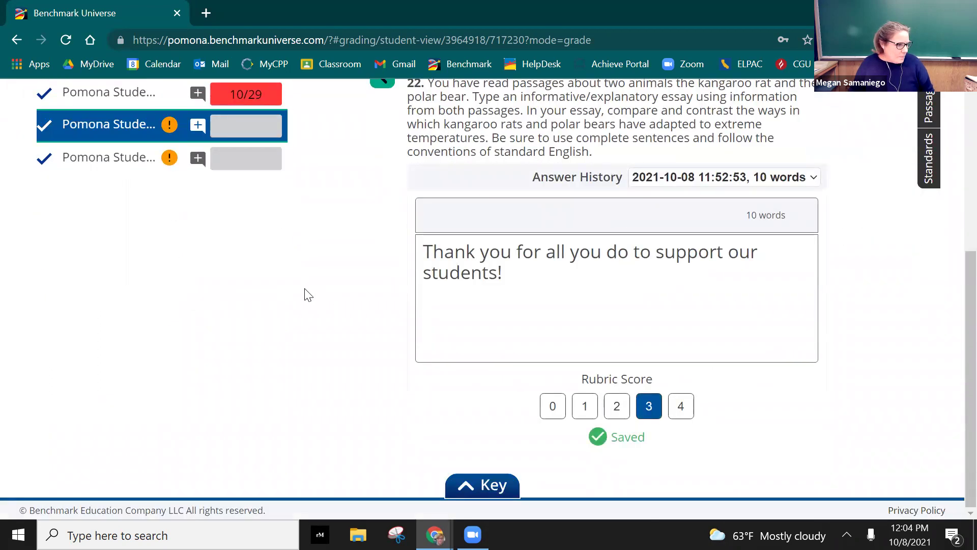
Step: Give the fourth student 2 points on question 16, bringing their total to 10/29
scroll(331, 288, up, 2)
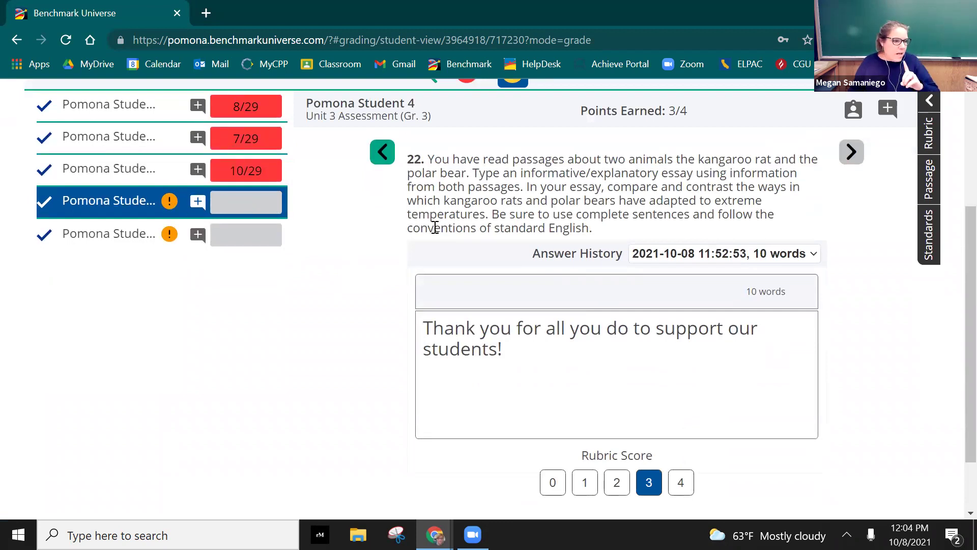
scroll(434, 225, up, 2)
click(433, 152)
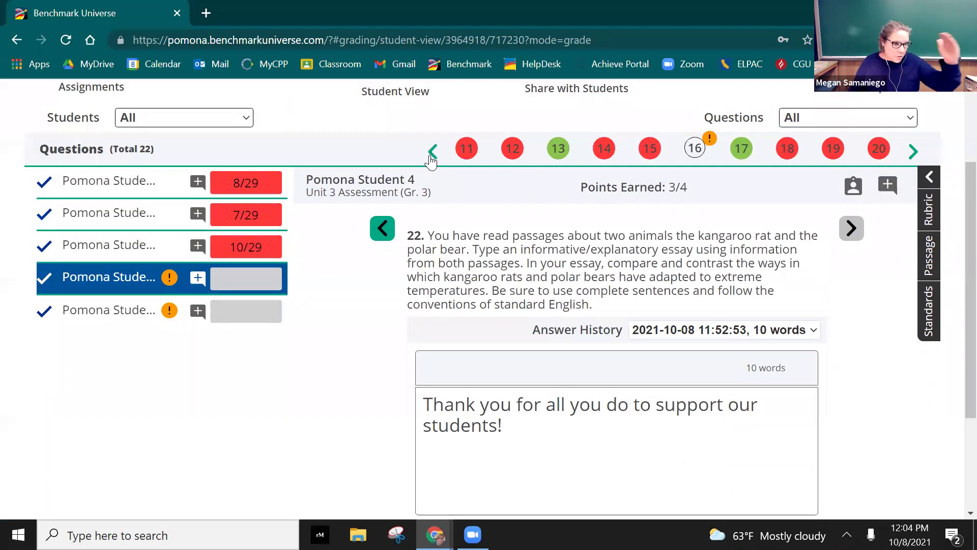
click(695, 149)
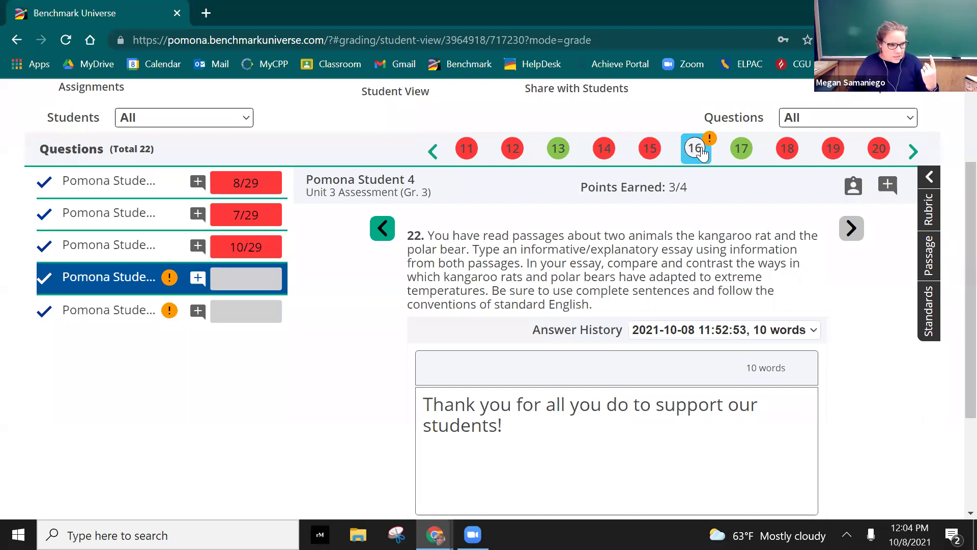
scroll(611, 448, down, 2)
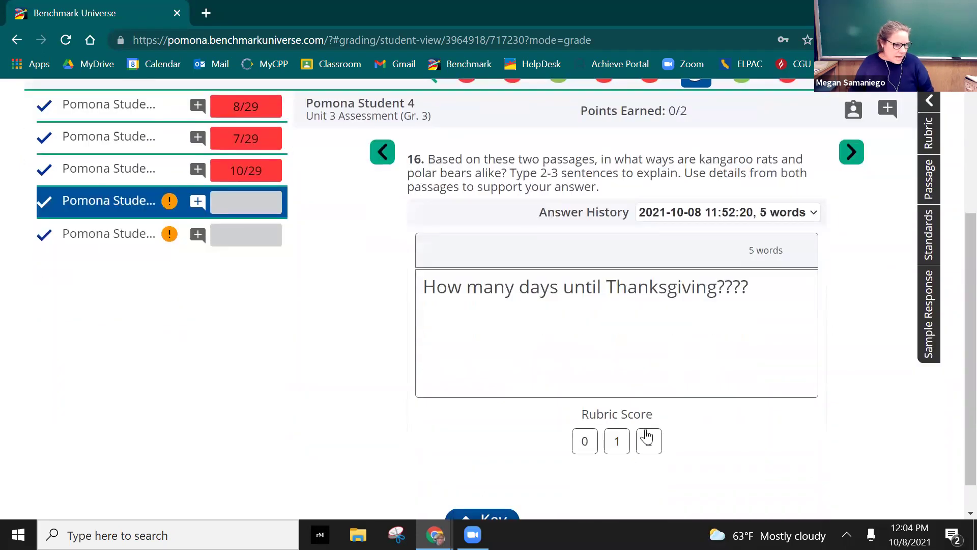
click(654, 441)
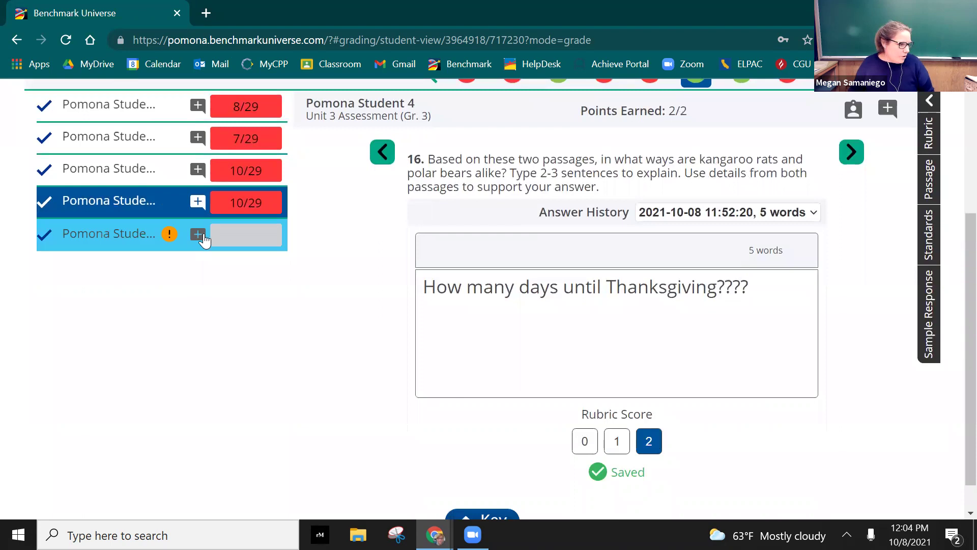
Step: Give the fifth student's question 16 answer 2 of 2 points
click(221, 240)
scroll(601, 239, up, 2)
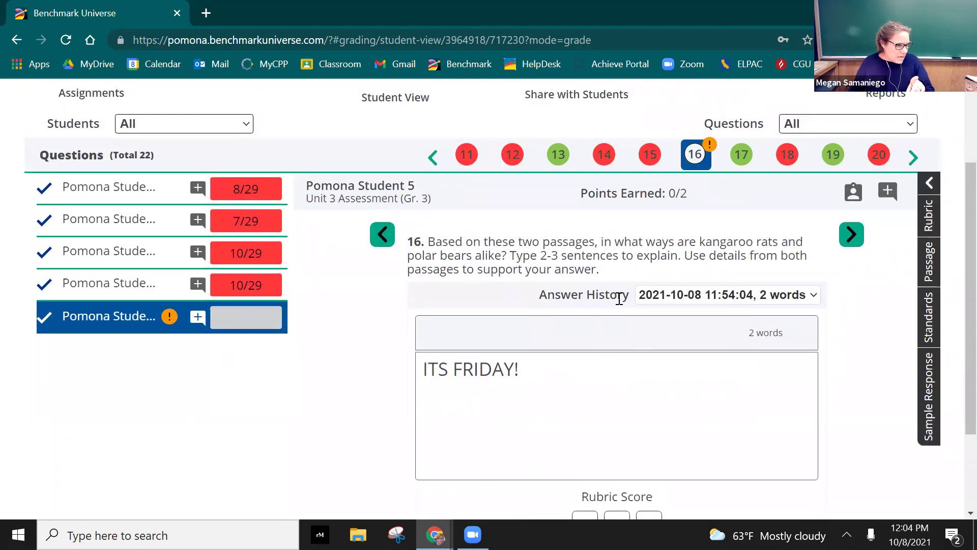
scroll(594, 382, down, 2)
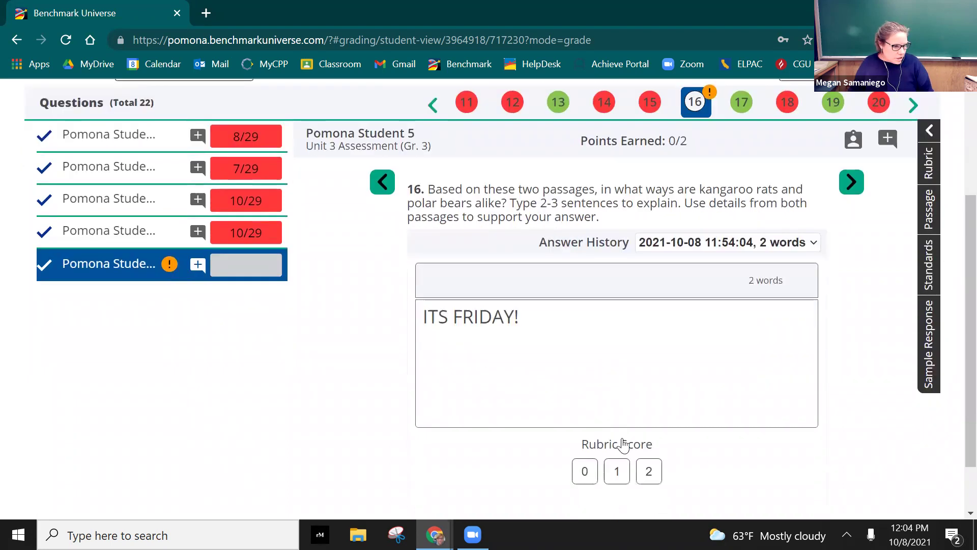
click(653, 455)
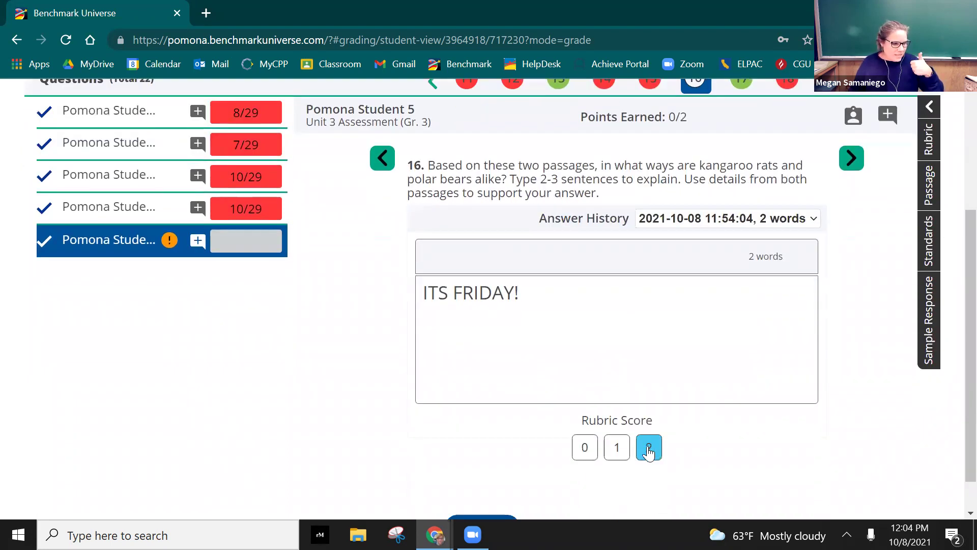
click(649, 453)
scroll(764, 168, up, 3)
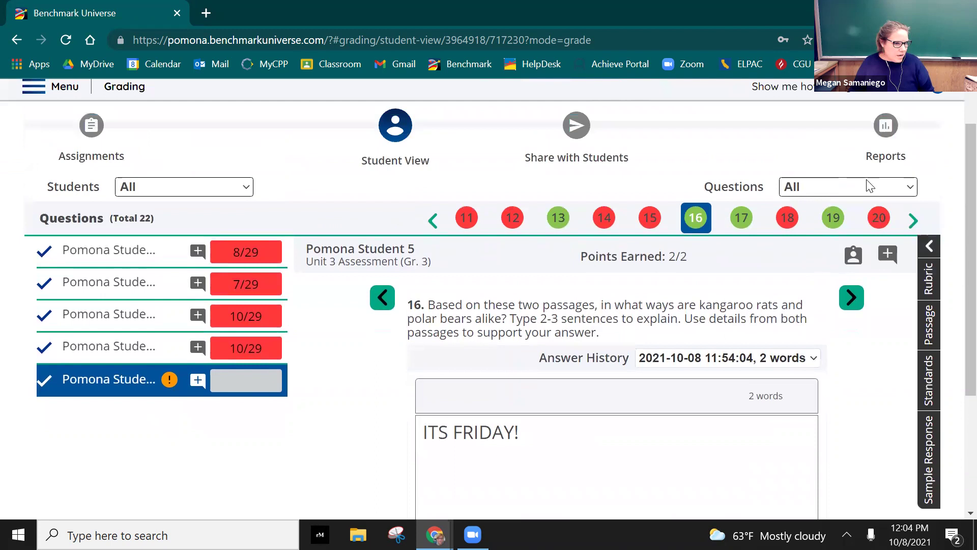
Step: Open the fifth student's question 22 essay and score it 3 of 4, totaling 10/29
click(912, 231)
click(513, 235)
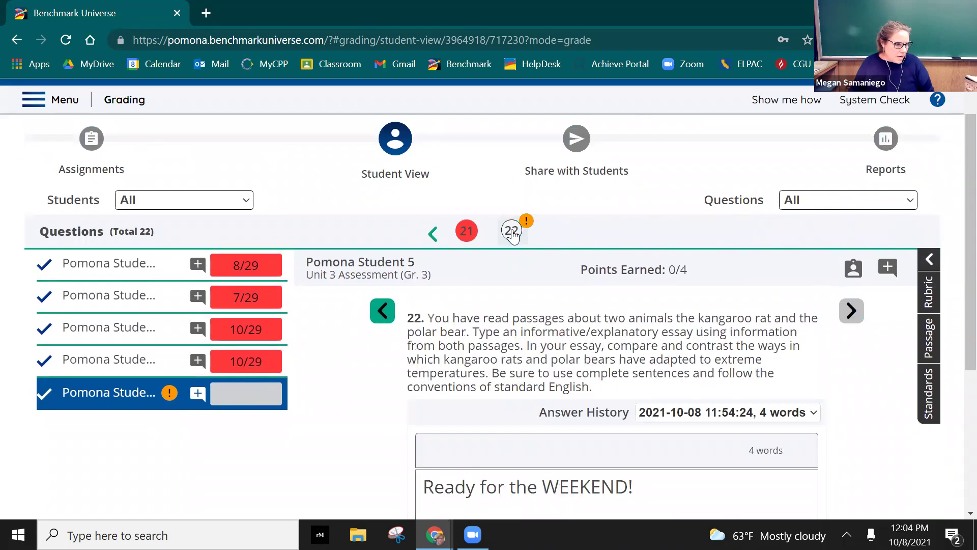
scroll(620, 320, down, 3)
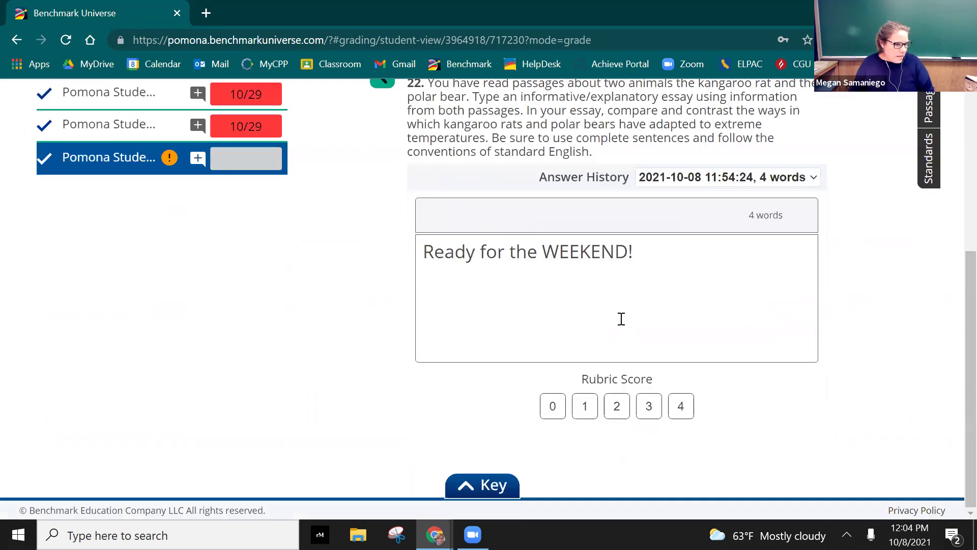
click(649, 415)
scroll(235, 205, up, 3)
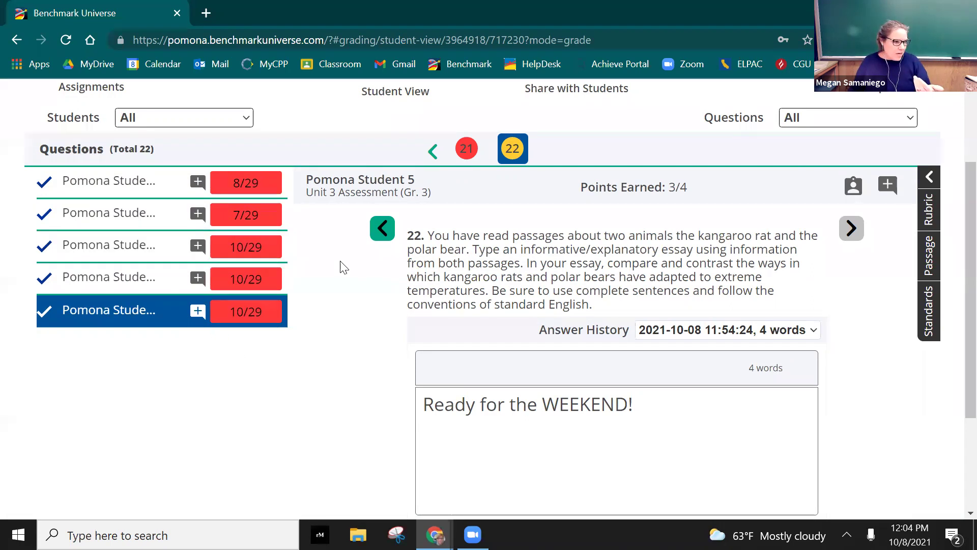
Step: Leave the grading view through the main menu and go to Reports
scroll(344, 267, up, 3)
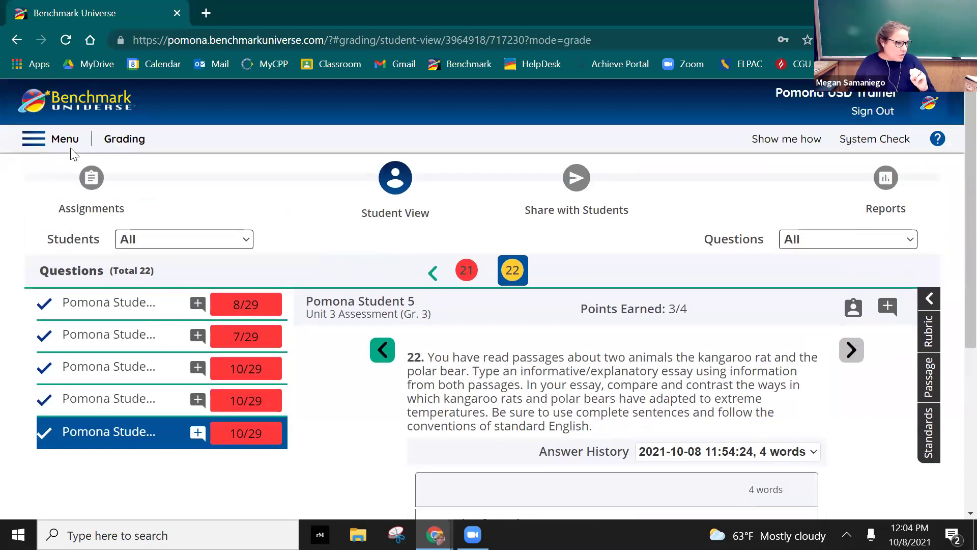
click(36, 144)
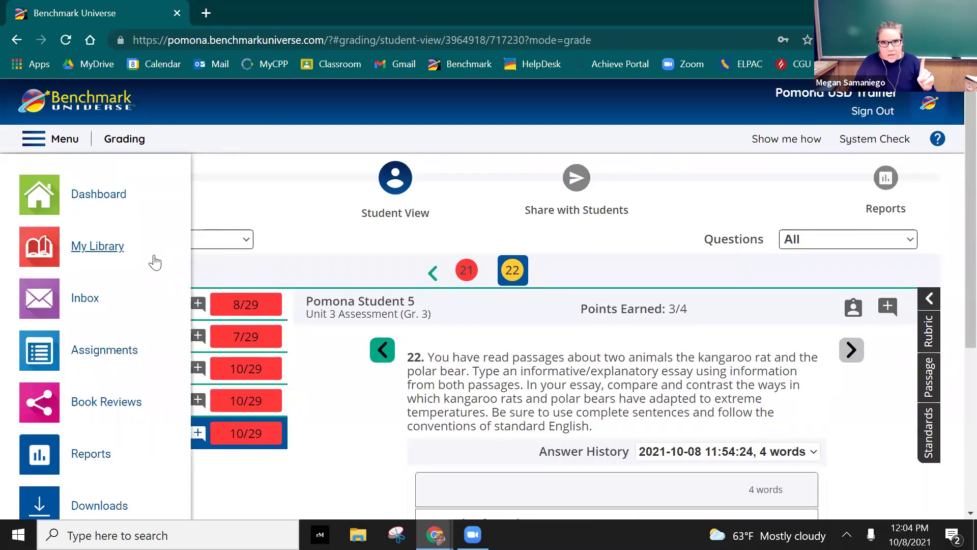
scroll(76, 364, down, 1)
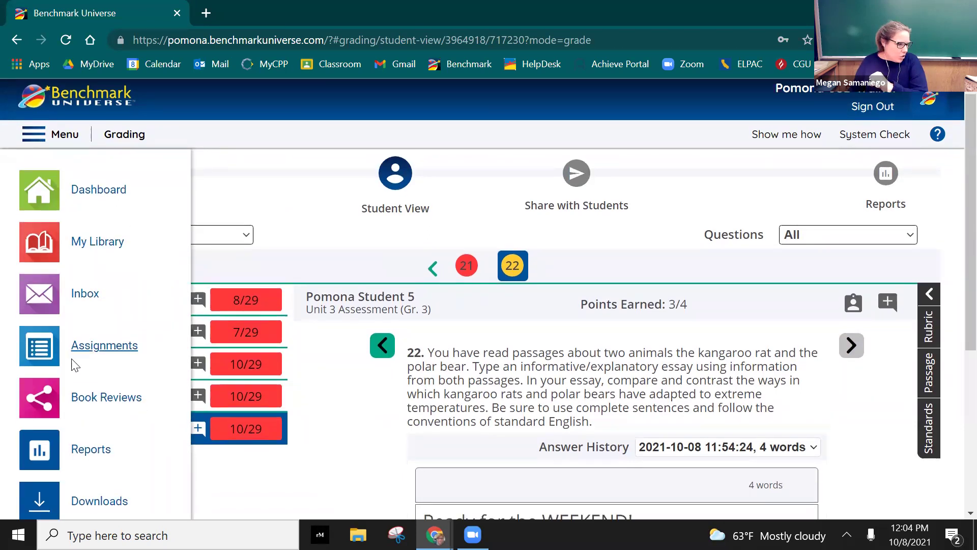
scroll(76, 369, down, 2)
click(91, 378)
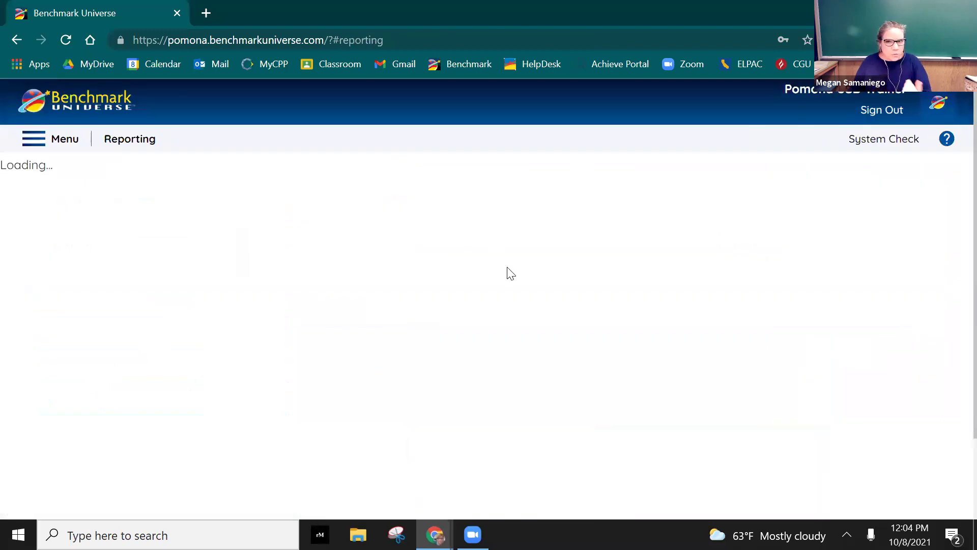